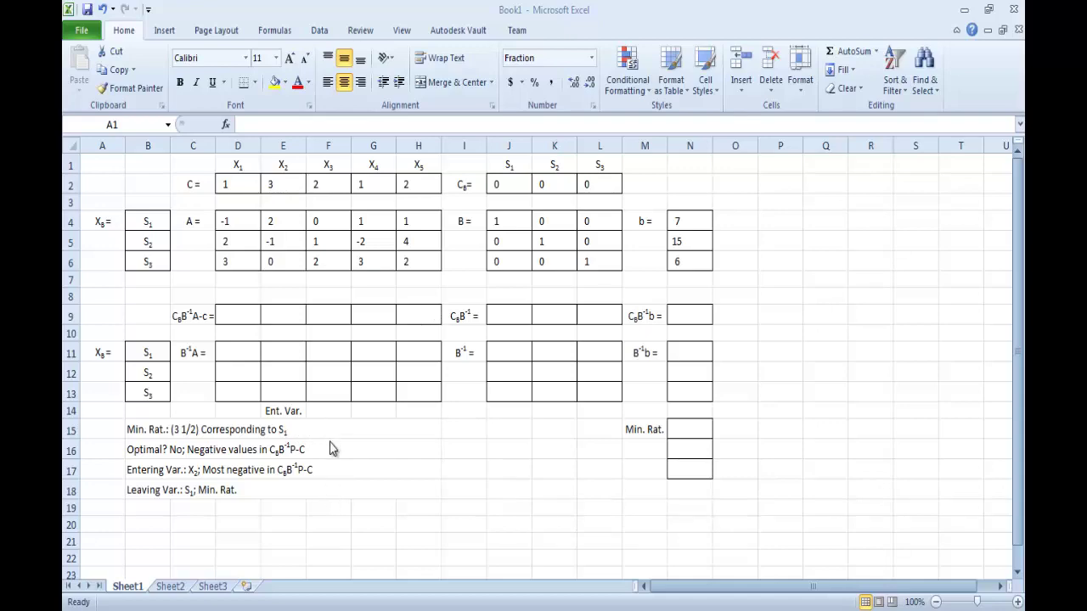
left_click(781, 202)
double_click(780, 202)
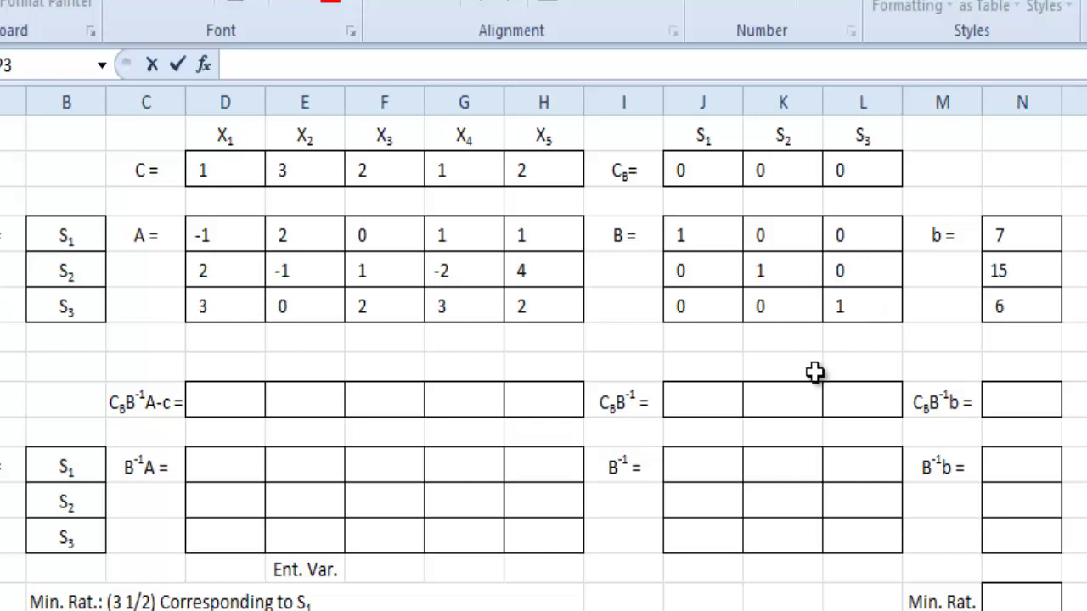
Fill the B⁻¹ block J11:L13 with the array formula =MINVERSE(J4:L6) to invert matrix B.
left_click_drag(698, 461, 866, 522)
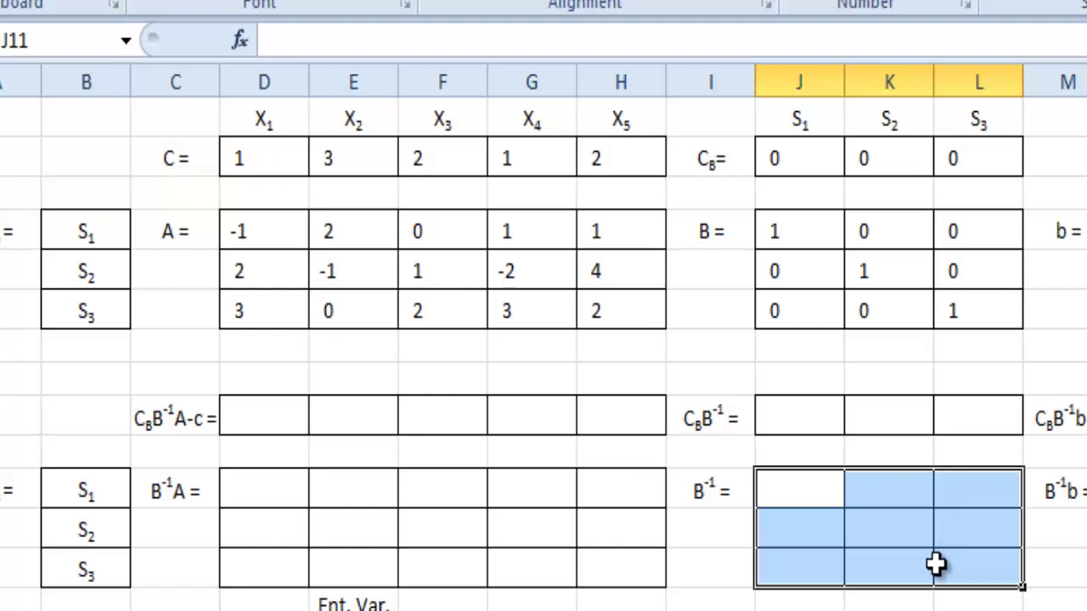
left_click(485, 40)
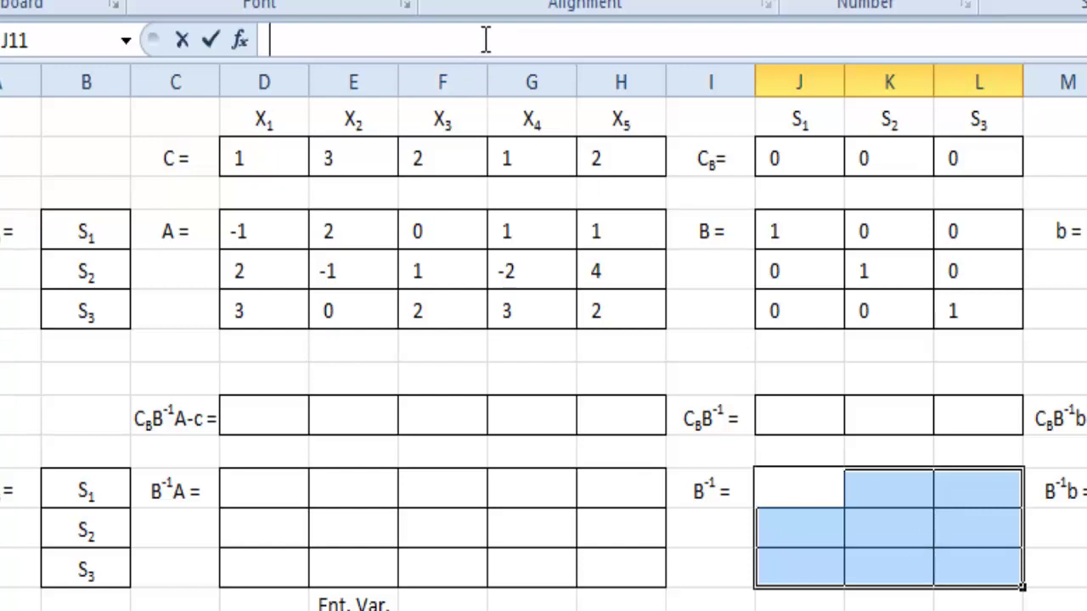
type("=")
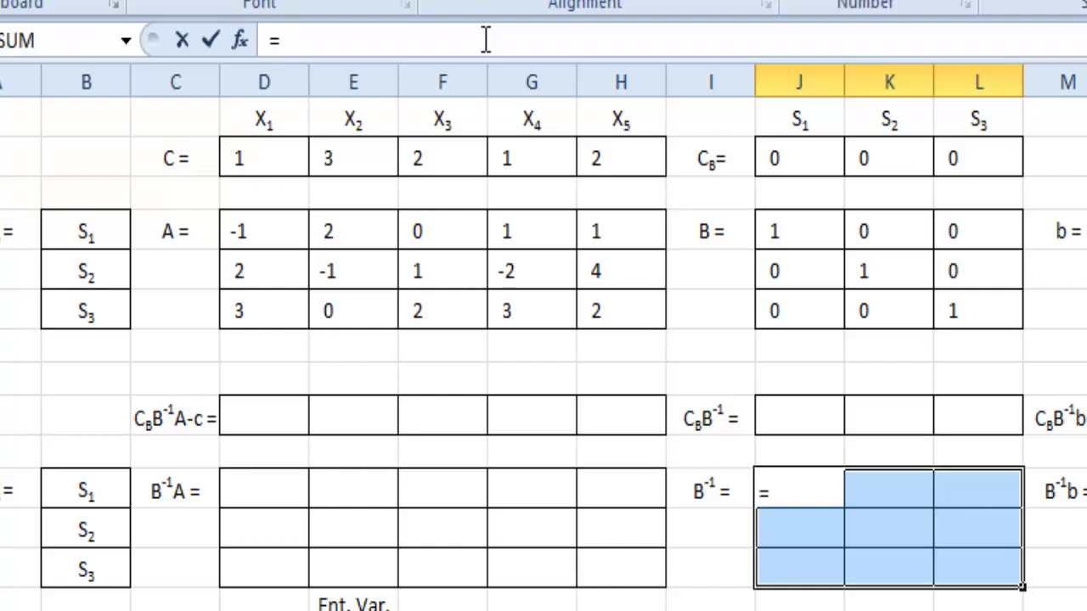
type("mi")
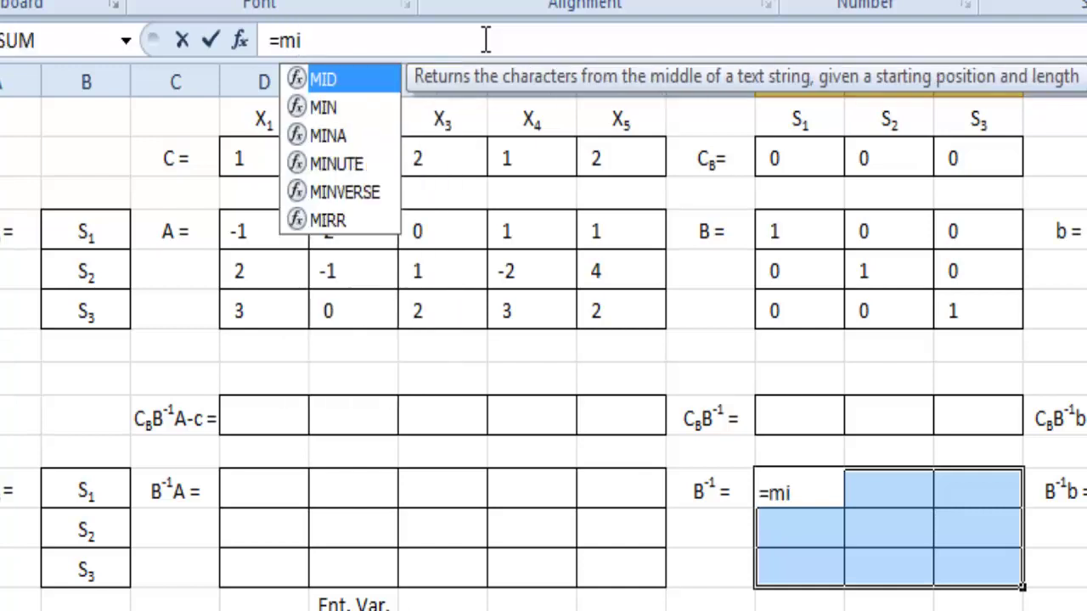
type("n")
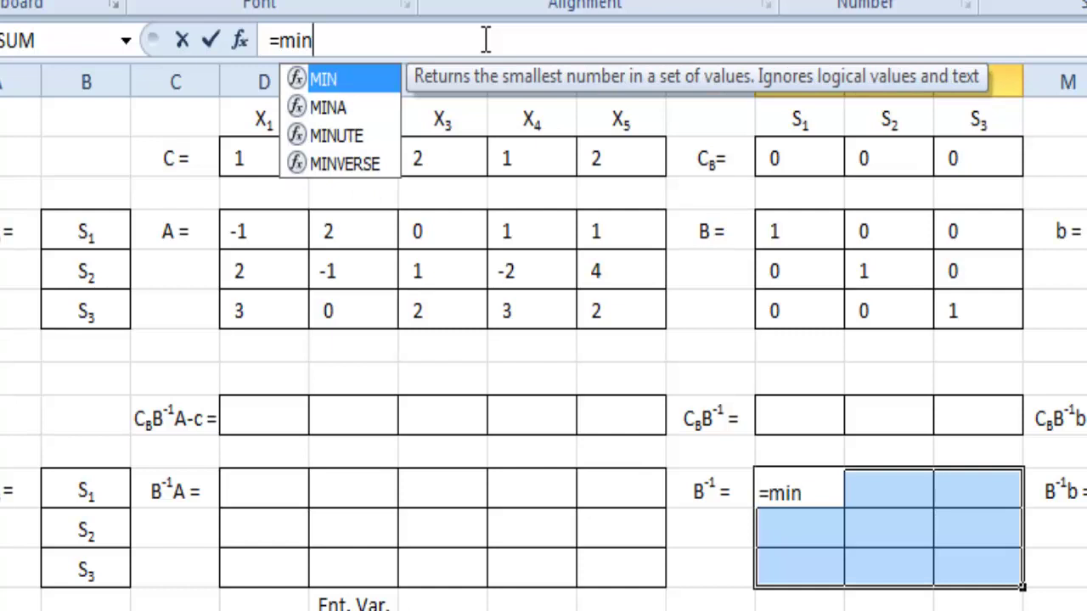
double_click(358, 164)
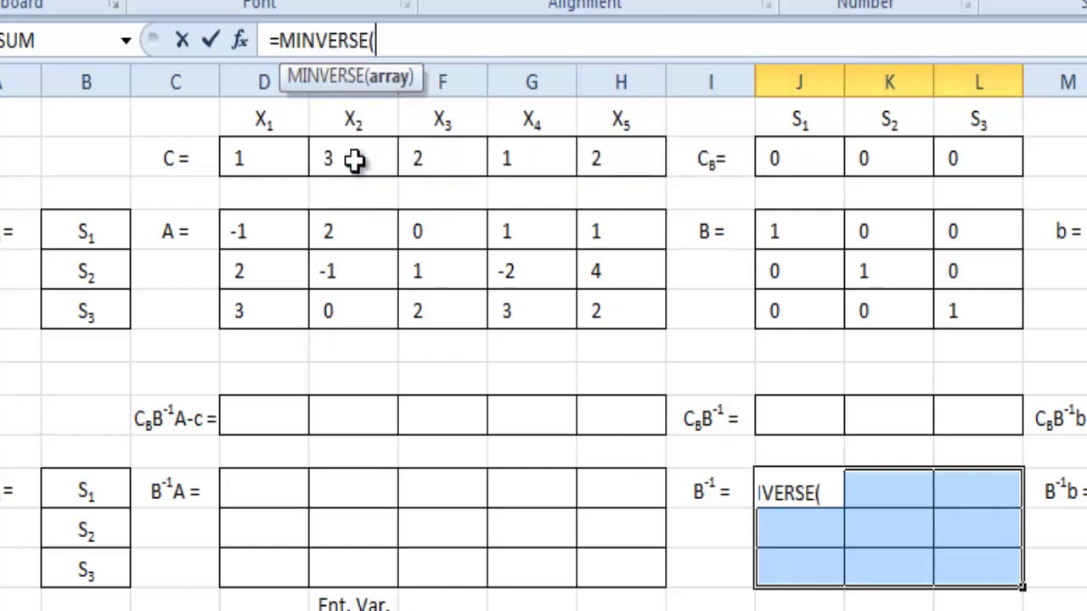
left_click_drag(793, 230, 965, 302)
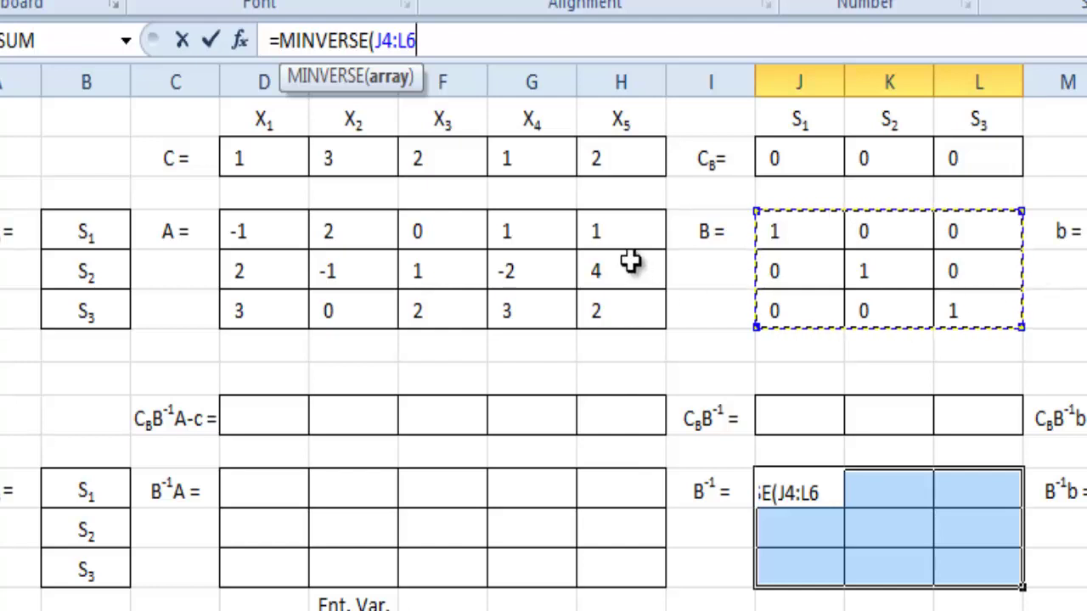
key("ctrl+shift+Return")
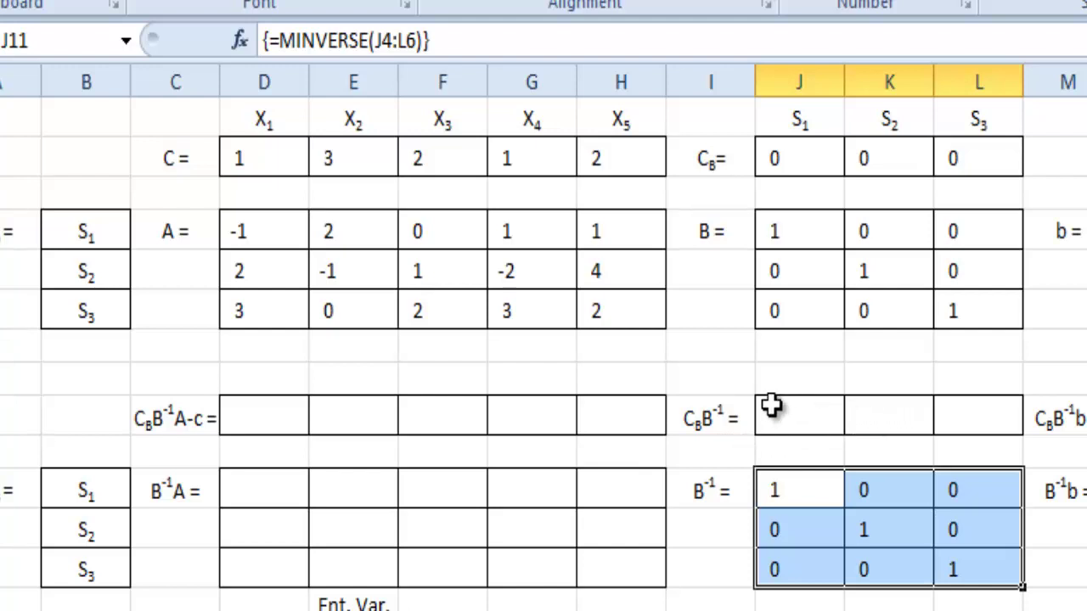
Compute the CBB⁻¹ row in J9:L9 with the array formula =MMULT(J2:L2,J11:L13).
left_click(839, 414)
left_click_drag(839, 414, 958, 412)
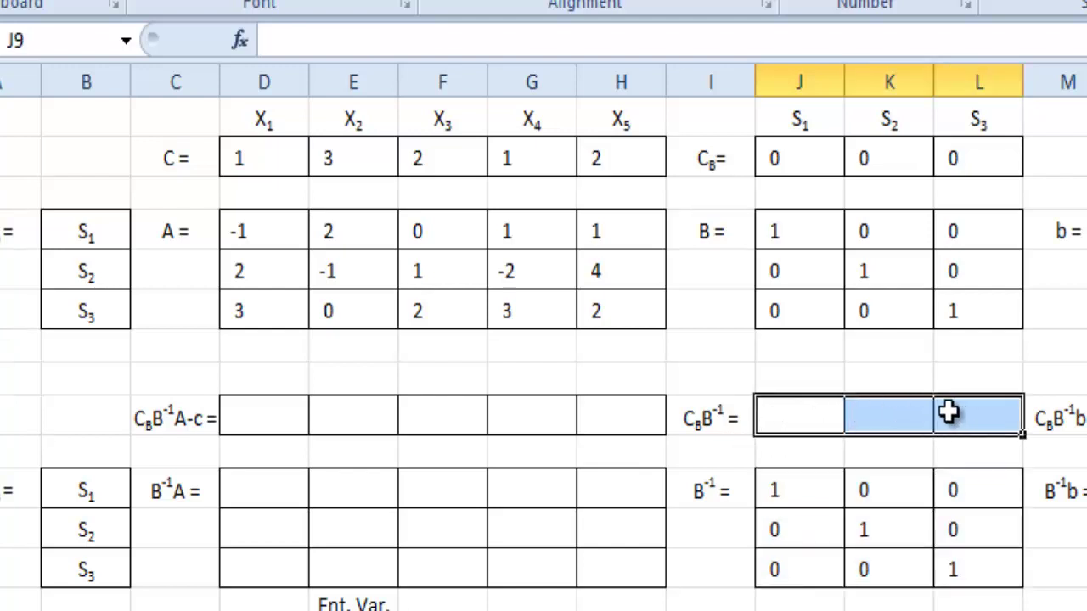
type("=")
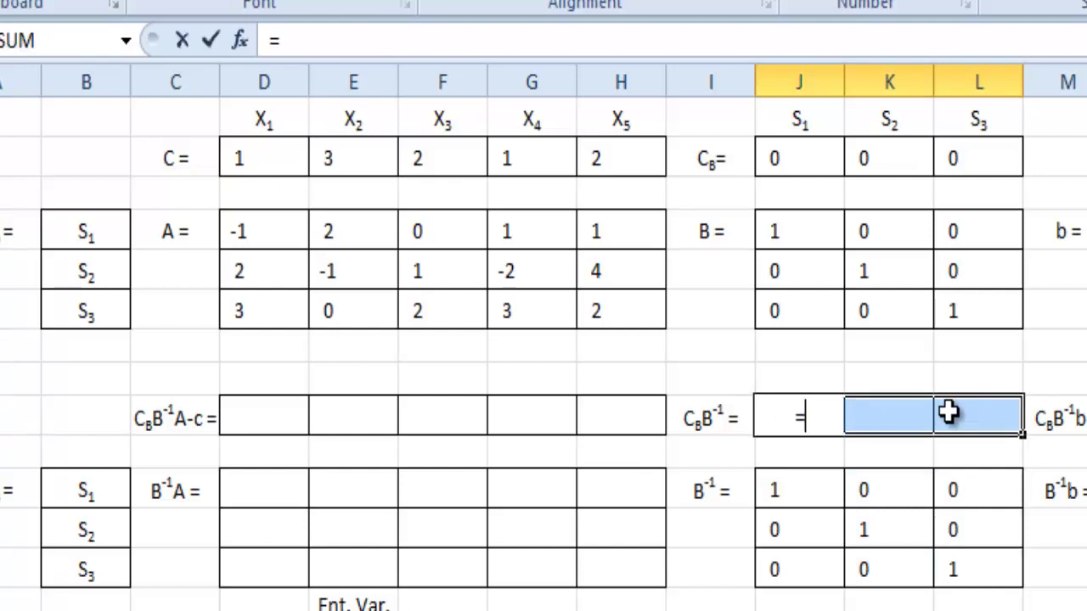
type("mm")
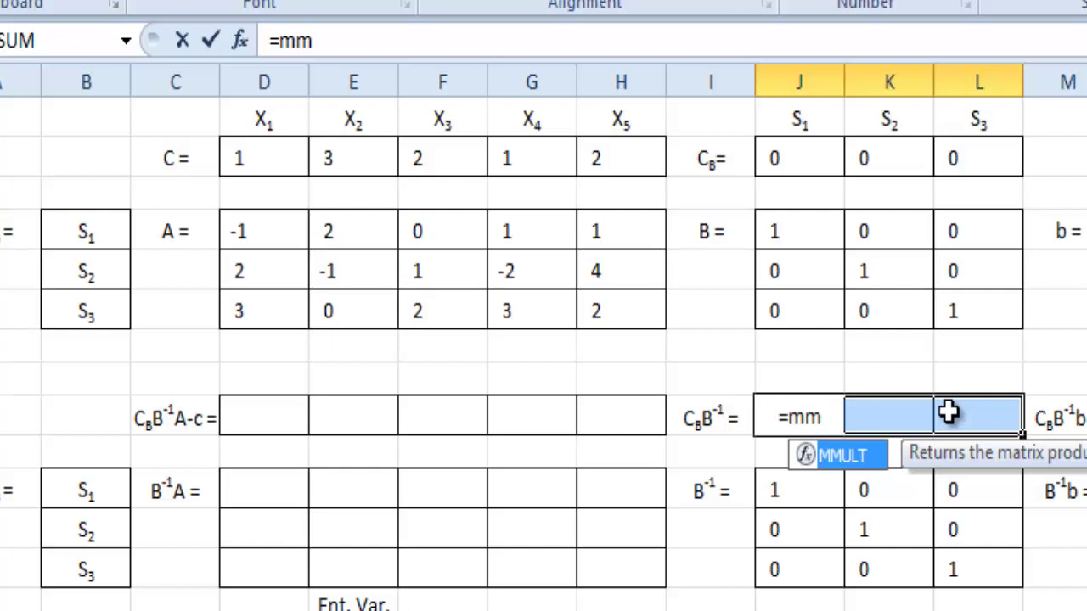
double_click(864, 463)
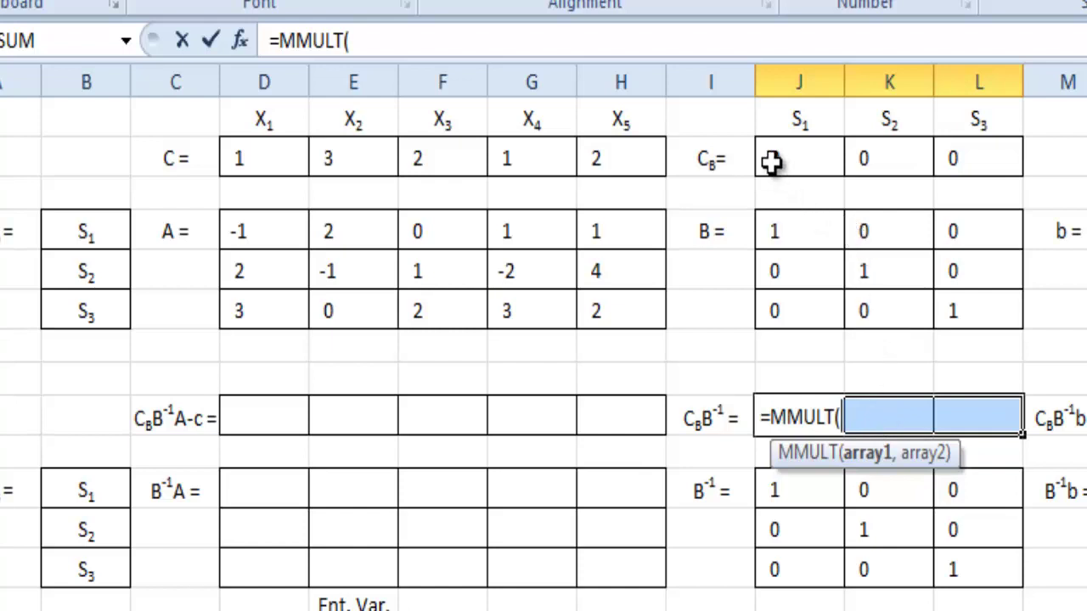
left_click_drag(753, 164, 960, 162)
type(",")
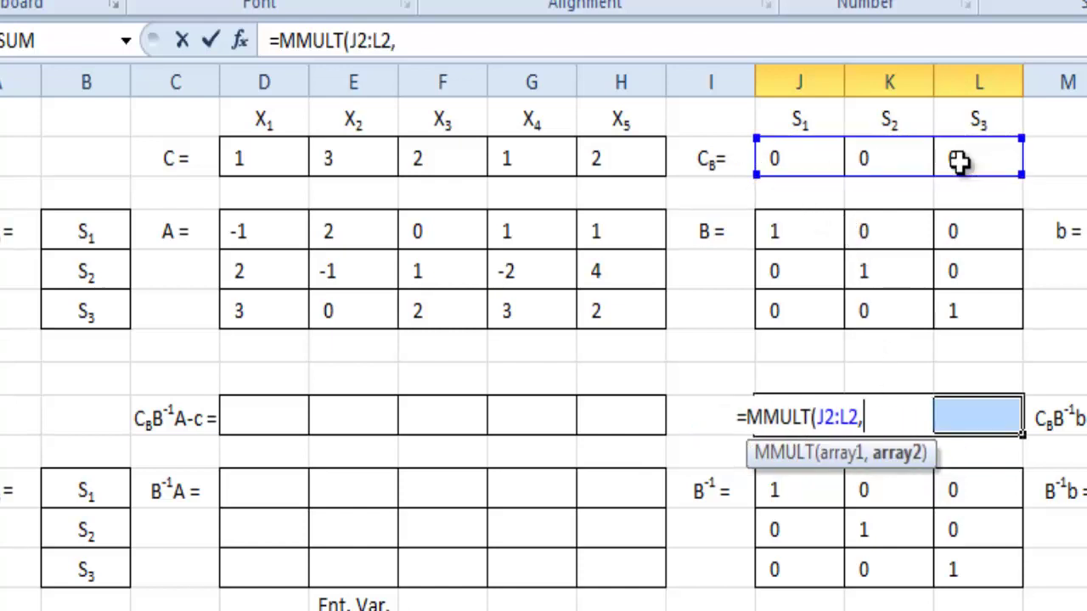
left_click_drag(782, 501, 974, 560)
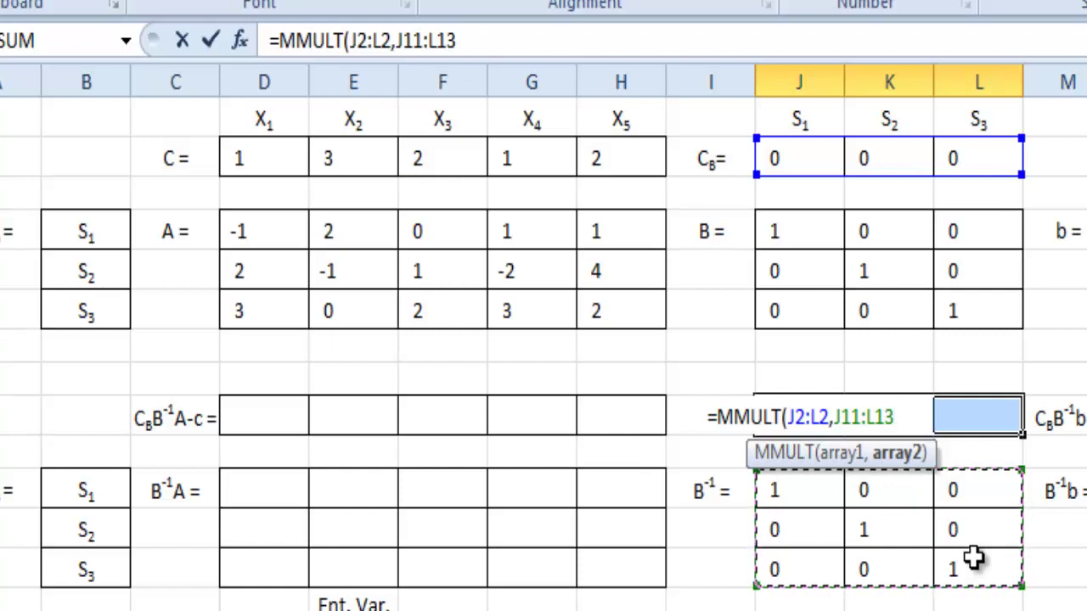
type(")")
key("ctrl+shift+Return")
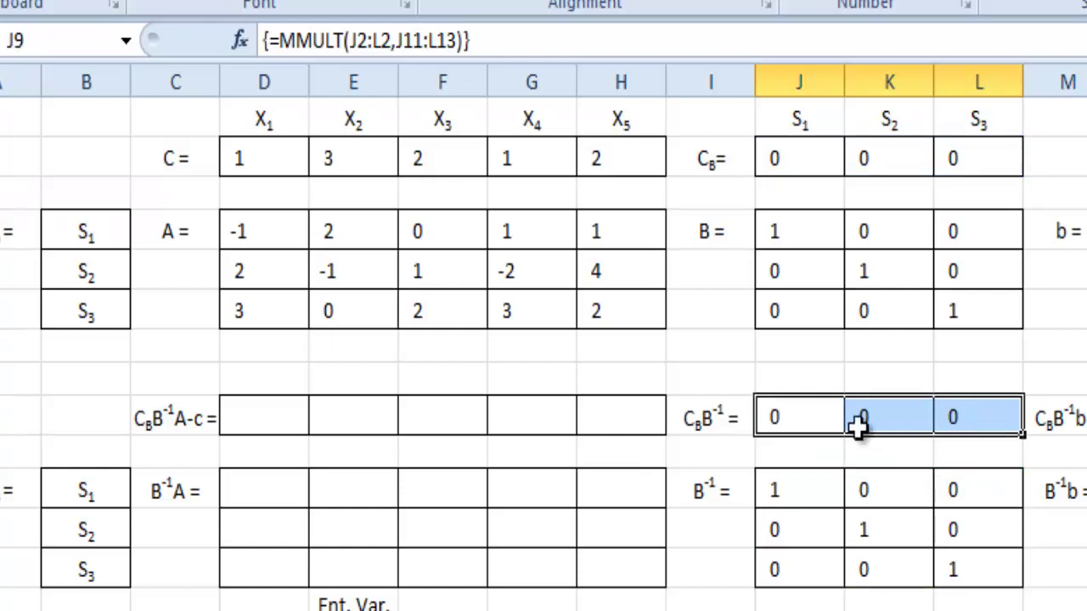
Fill the B⁻¹A block D11:H13 with the array formula =MMULT(J11:L13,D4:H6).
left_click(298, 490)
left_click_drag(299, 490, 634, 578)
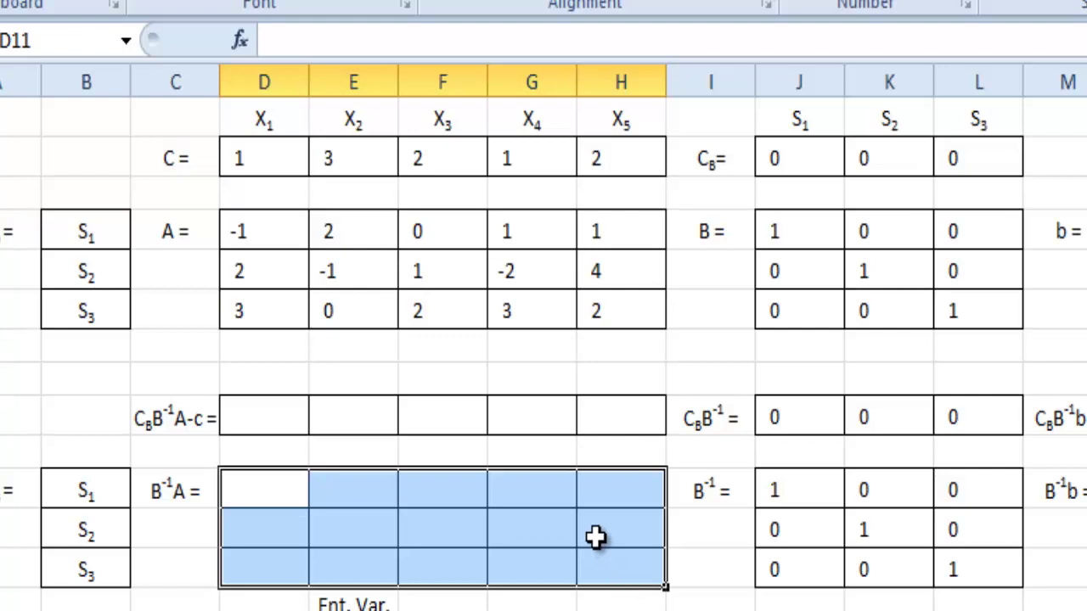
type("=")
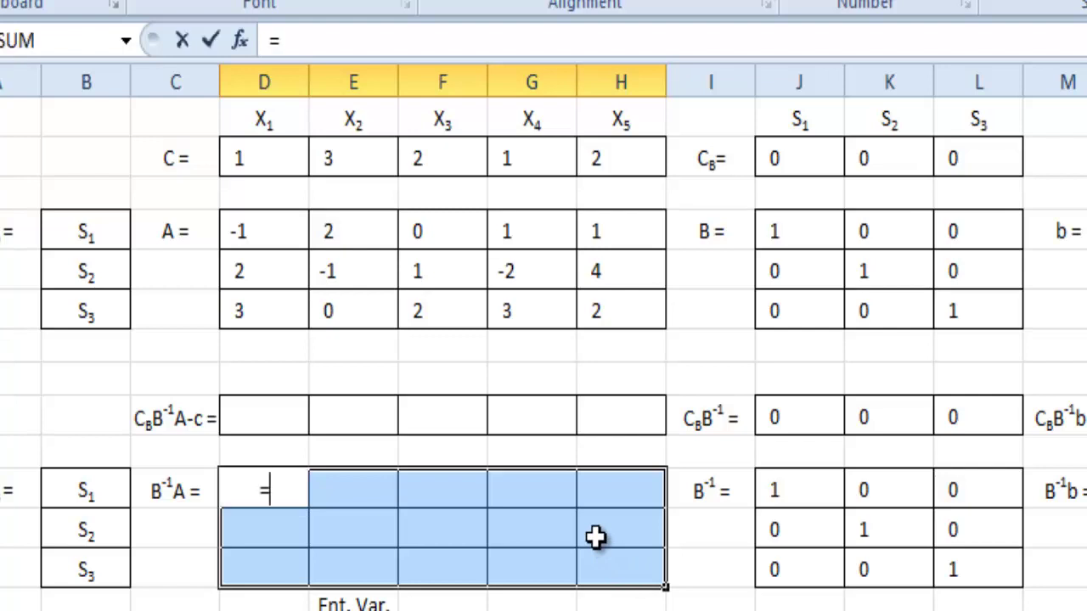
type("m")
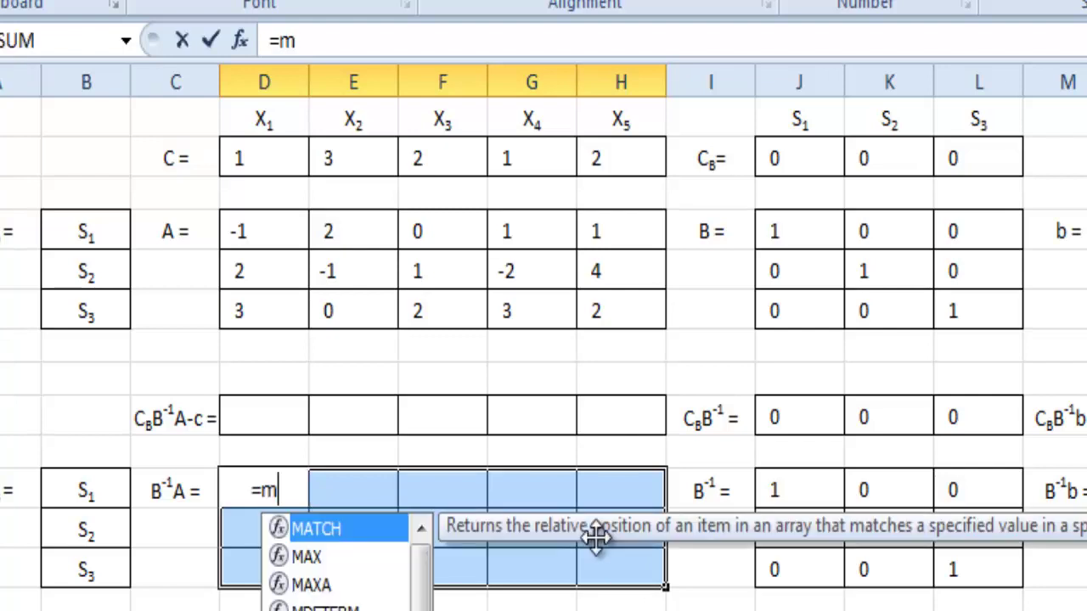
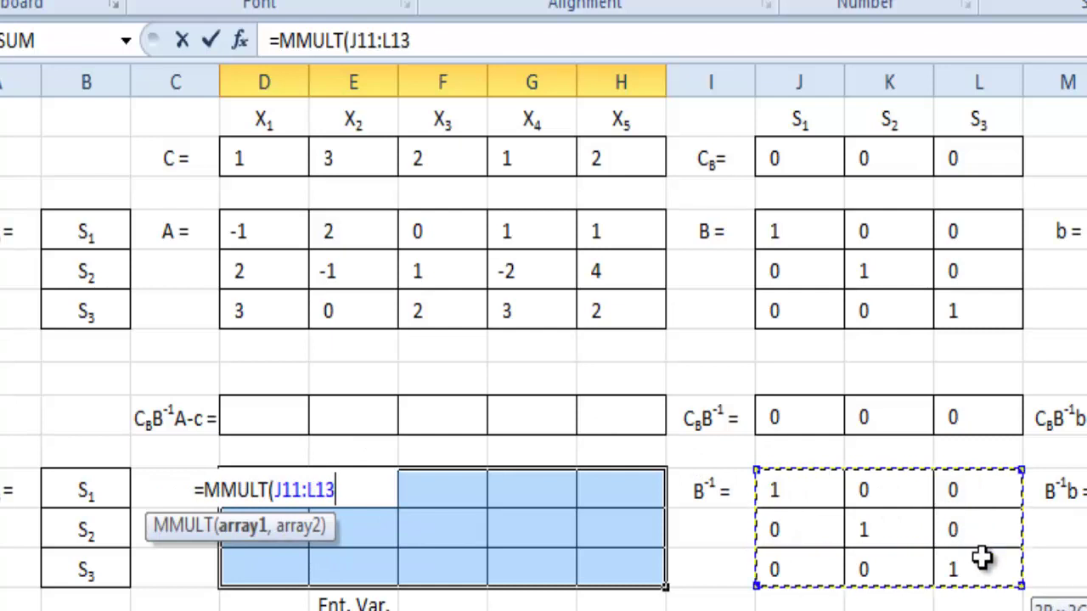
type(",")
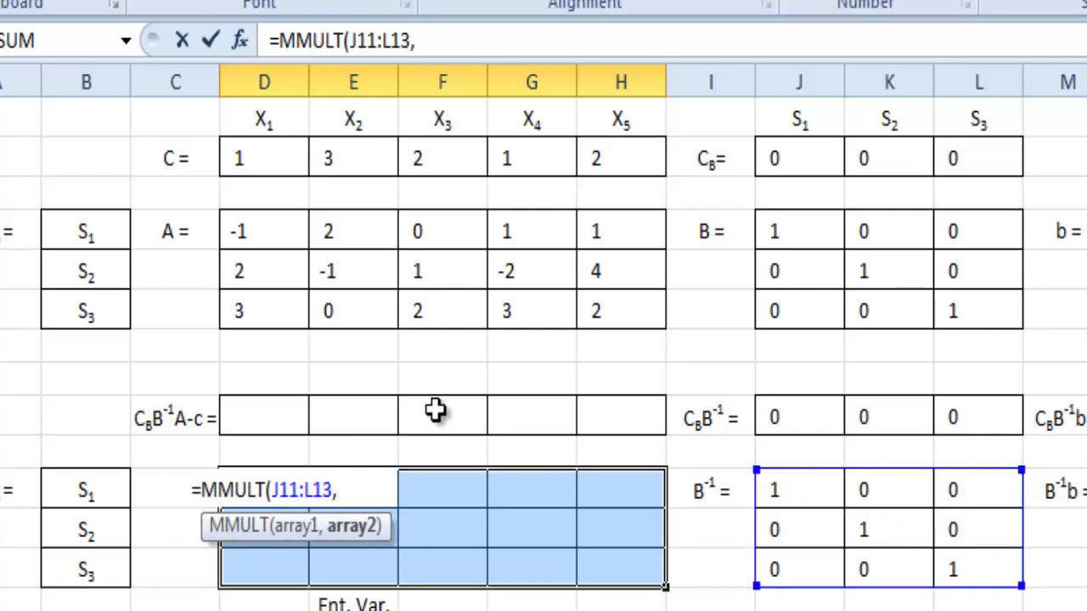
left_click_drag(253, 232, 616, 307)
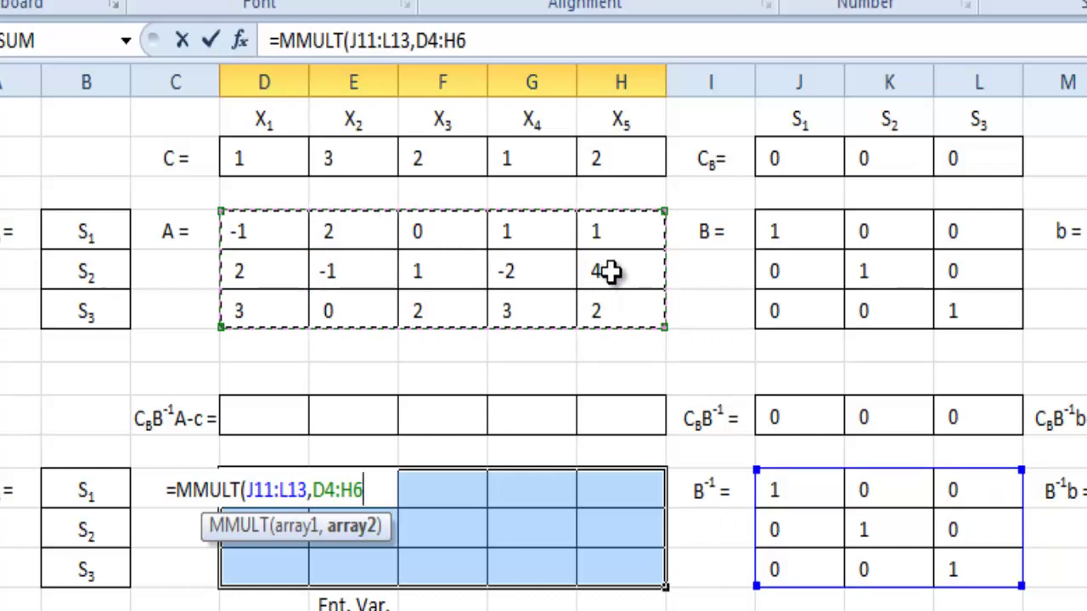
key("ctrl+shift+Return")
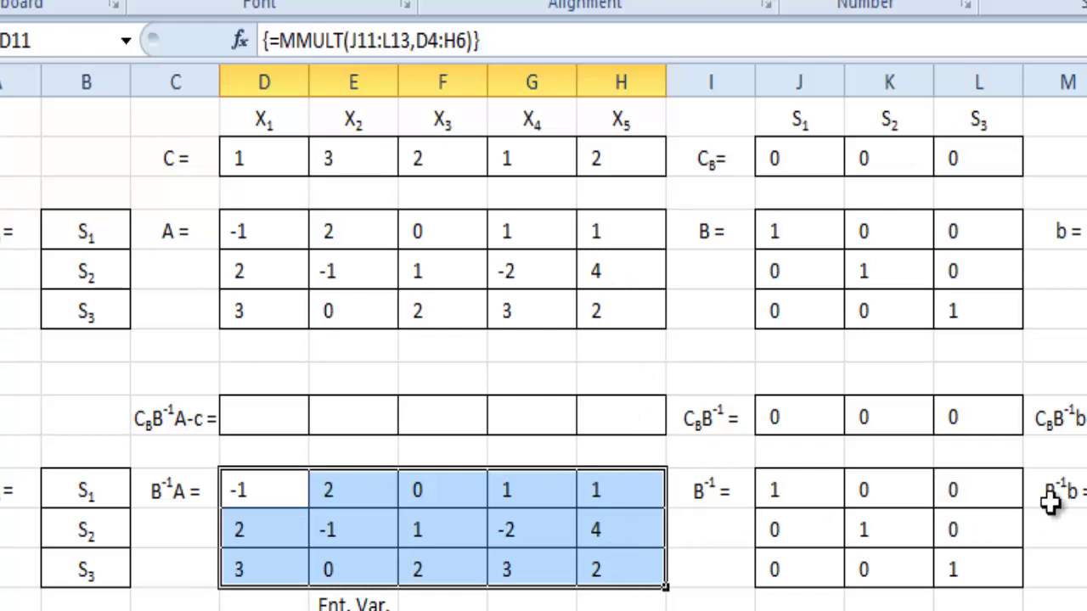
Compute the B⁻¹b column in N11:N13 with the array formula =MMULT(J11:L13,N4:N6).
left_click(1086, 490)
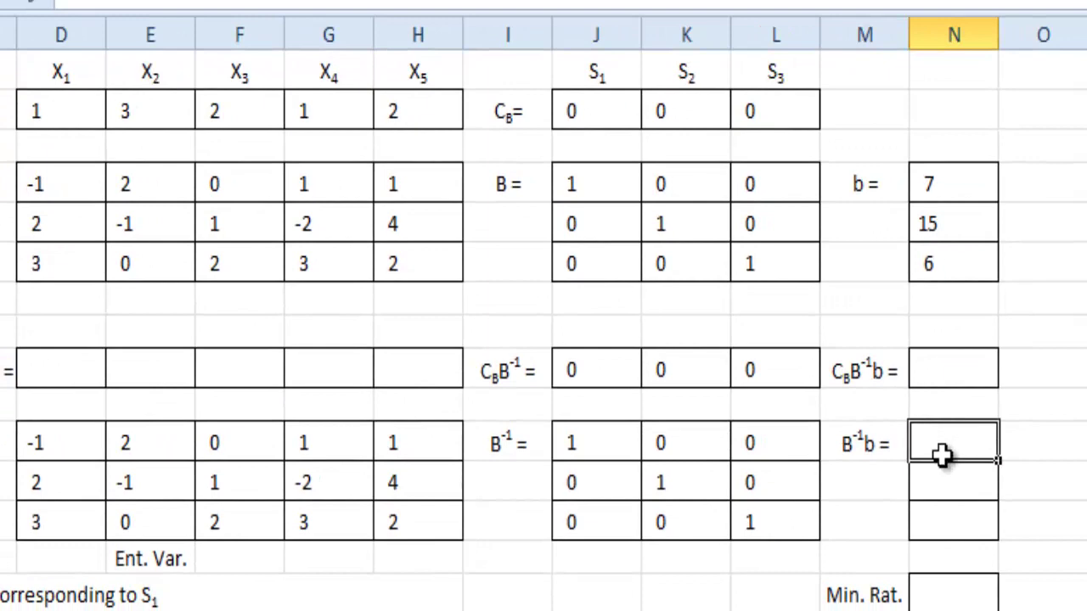
left_click_drag(942, 456, 947, 510)
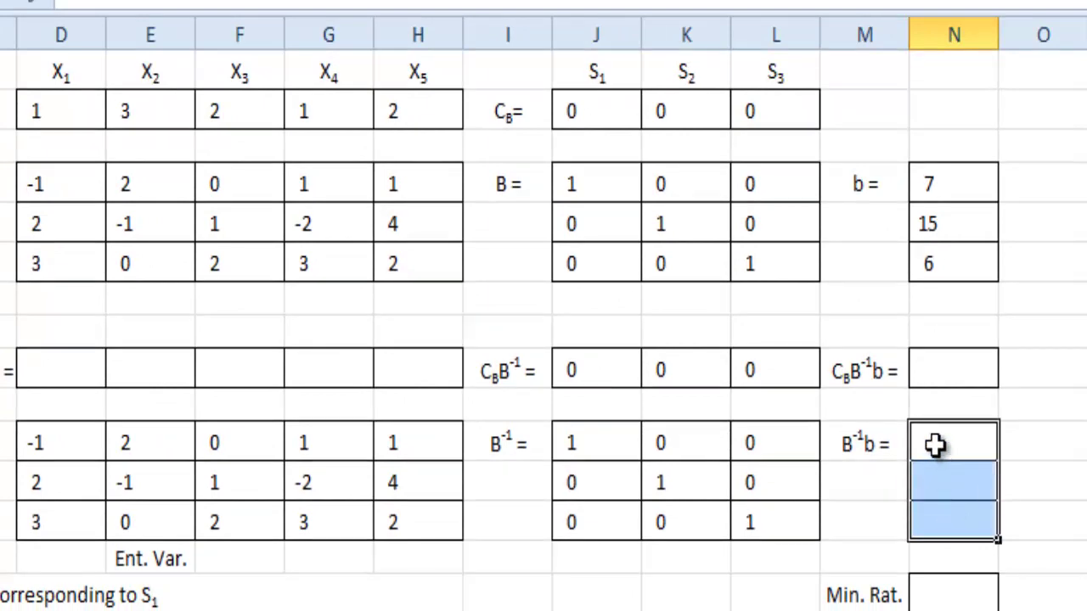
type("==")
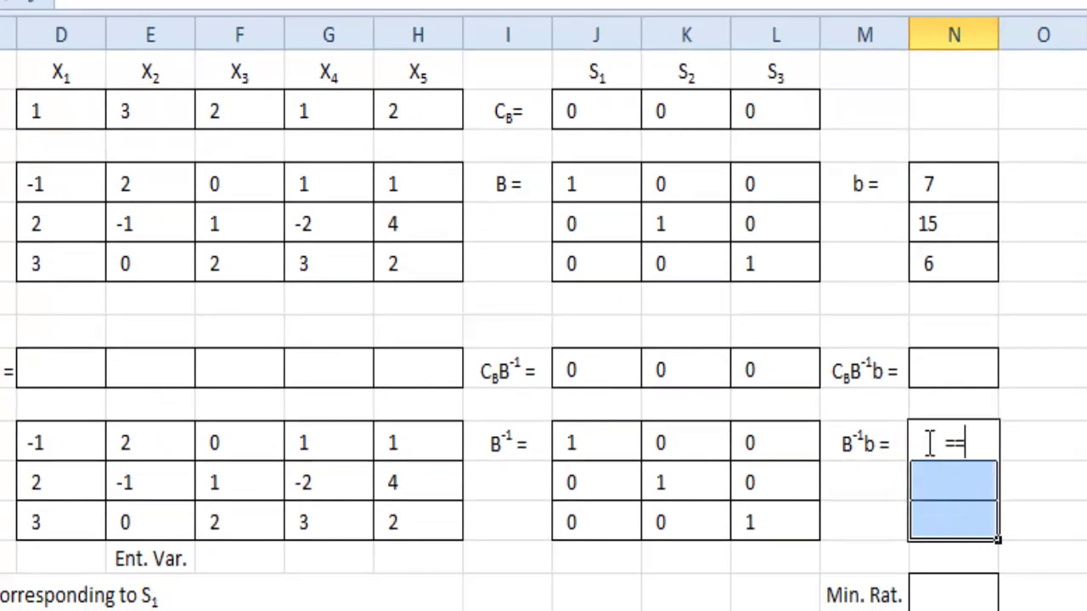
key("BackSpace")
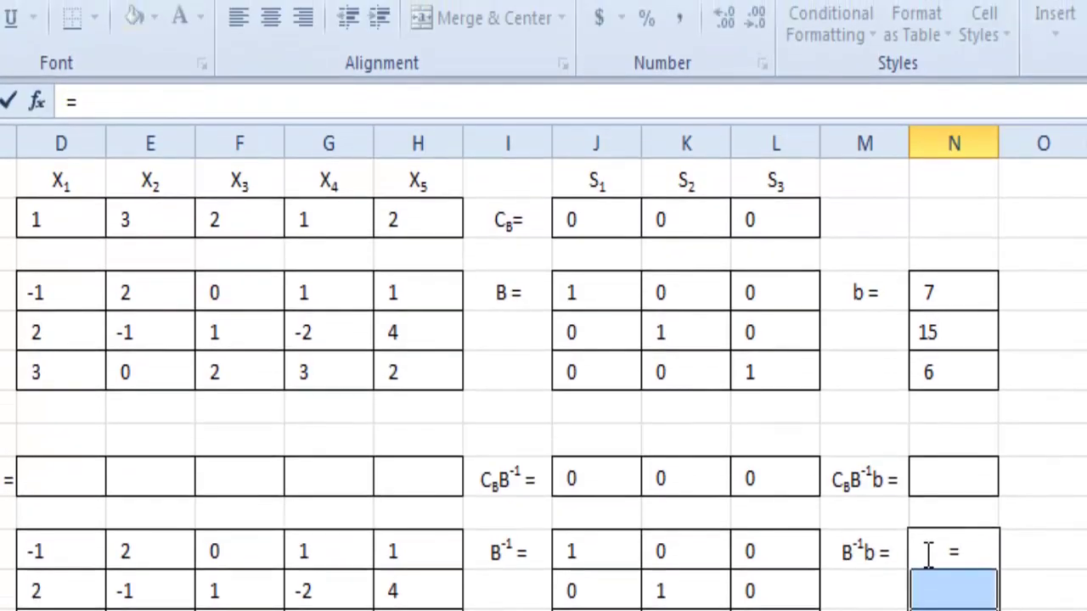
type("mm")
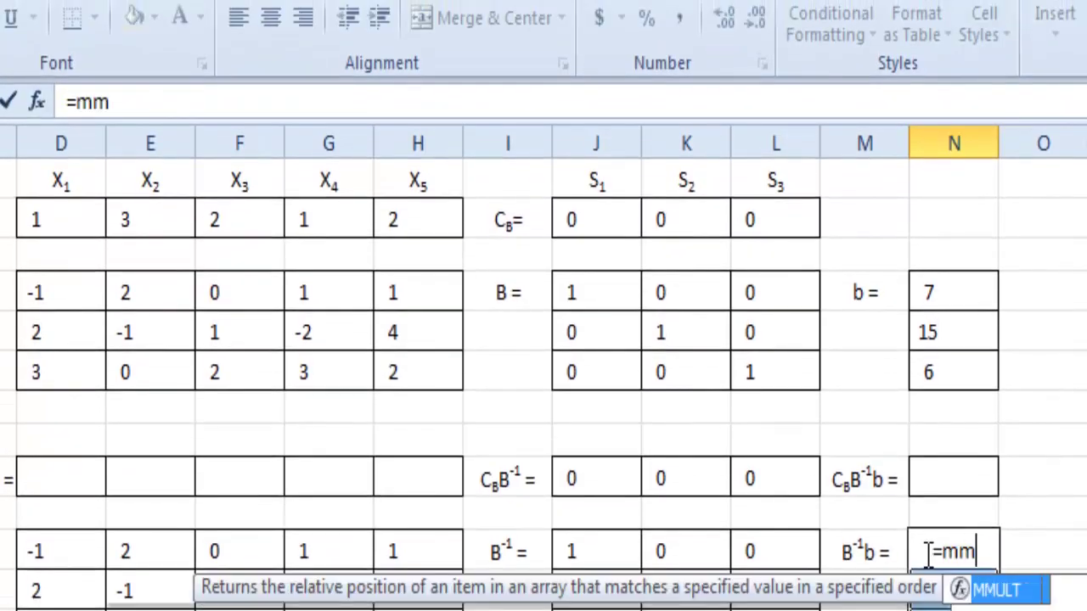
double_click(1001, 590)
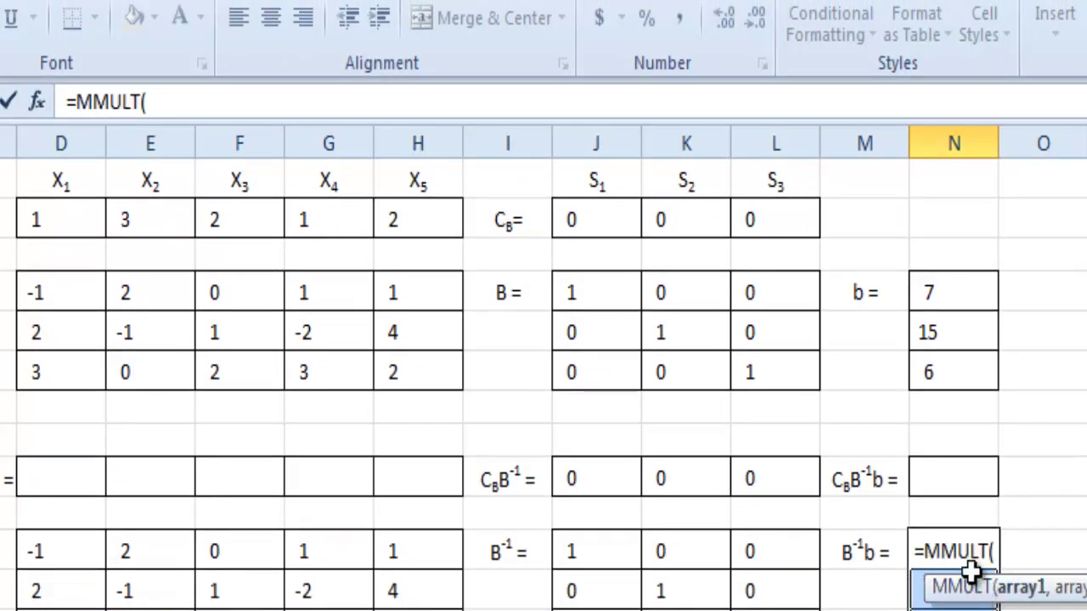
left_click_drag(589, 549, 759, 589)
type(",")
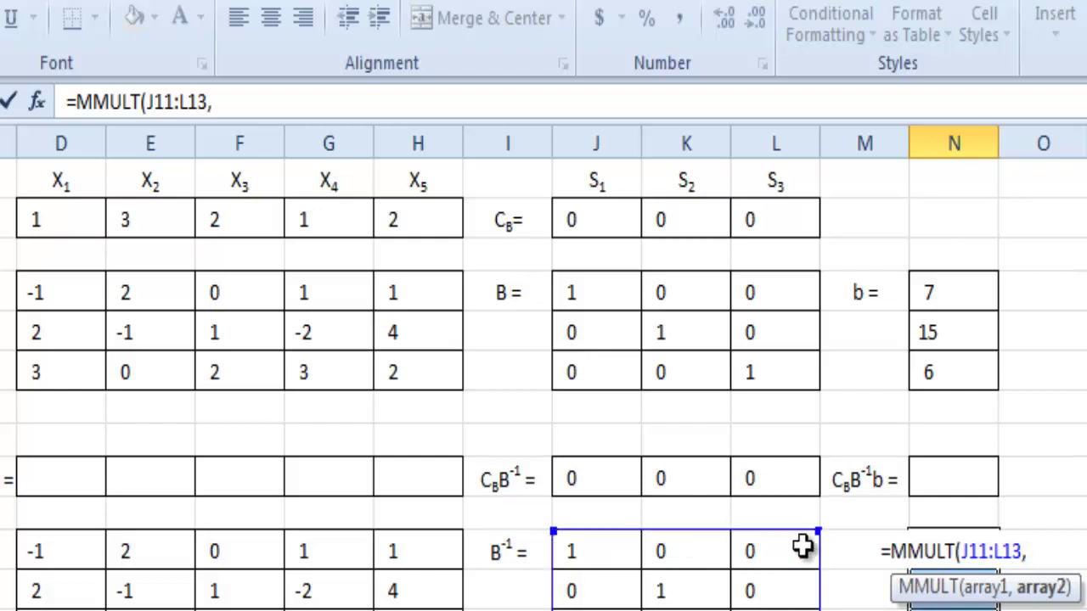
left_click_drag(936, 285, 930, 371)
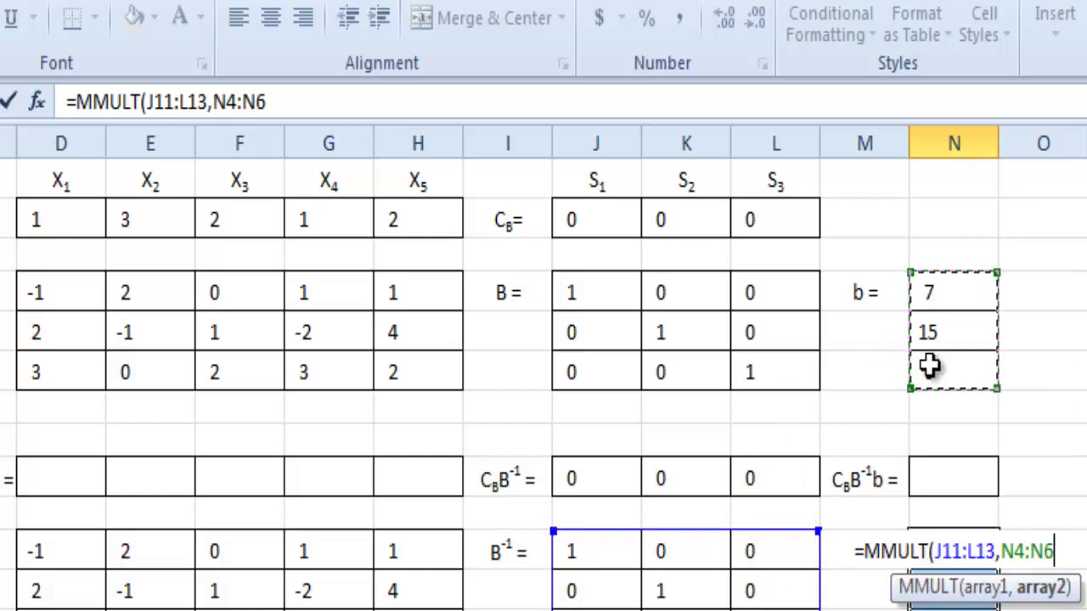
key("ctrl+shift+Return")
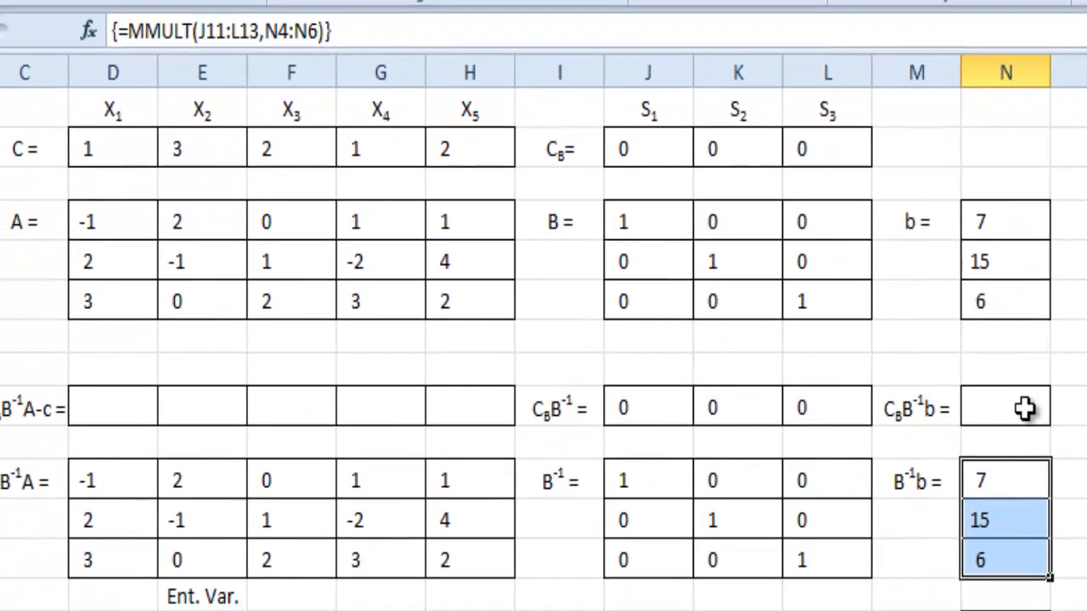
Compute the CBB⁻¹b value in N9 with the array formula =MMULT(J9:L9,N4:N6).
left_click(1025, 409)
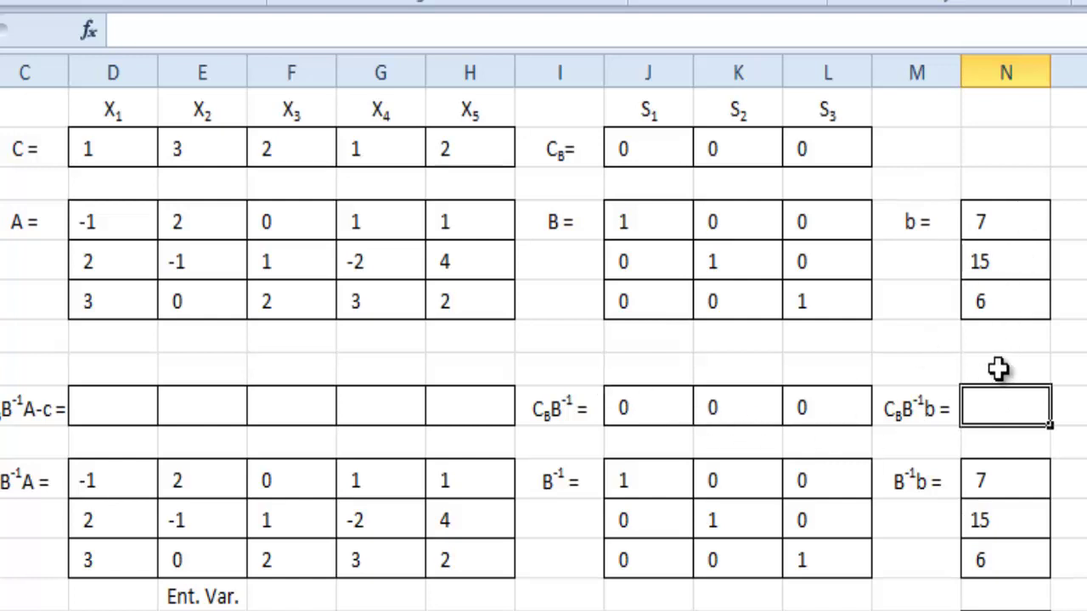
type("=")
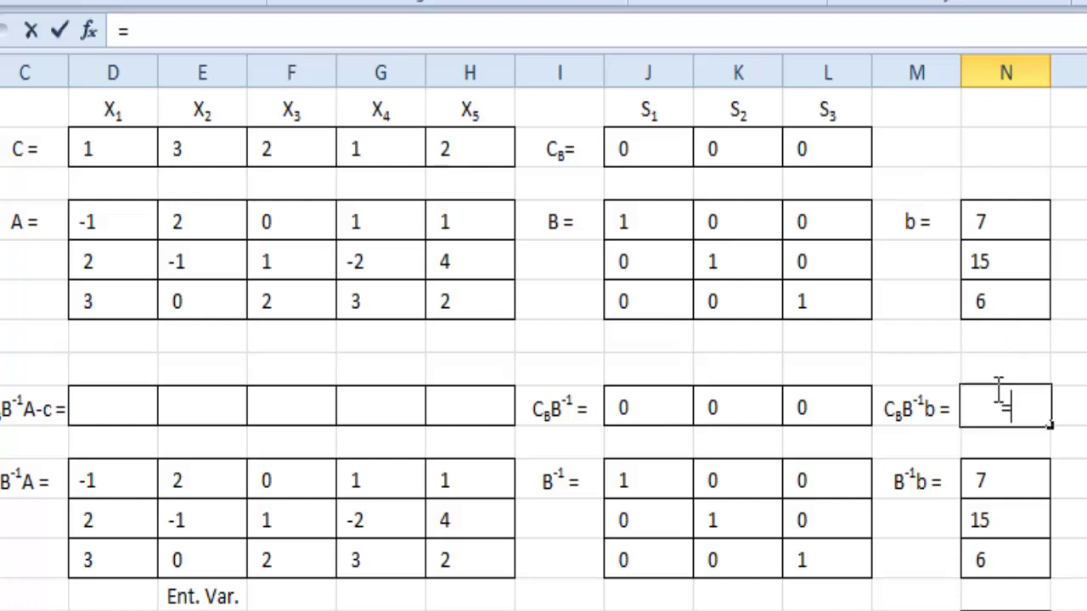
type("mm")
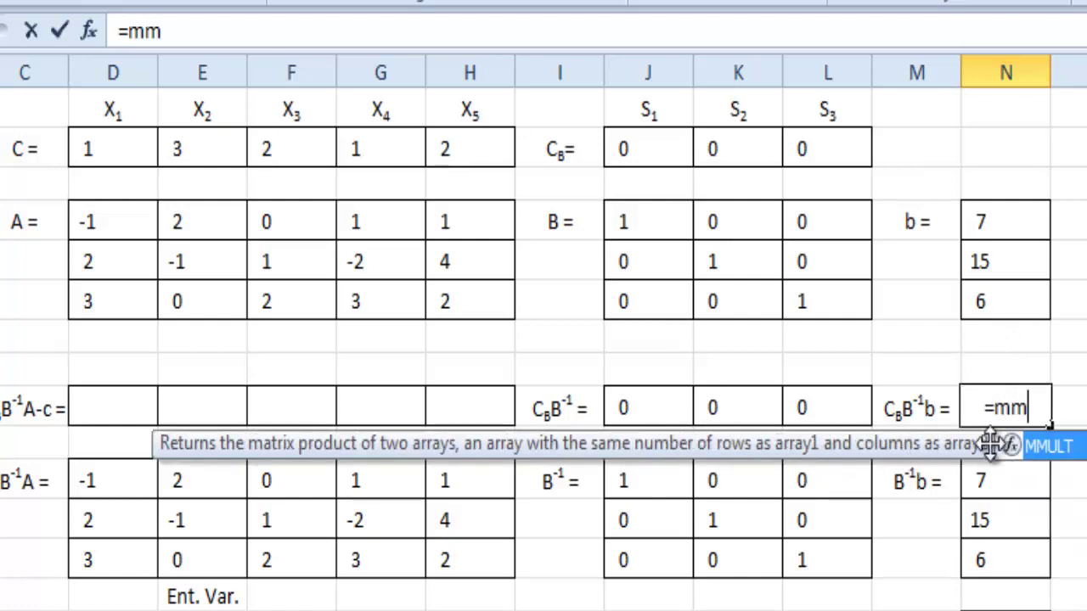
double_click(1049, 448)
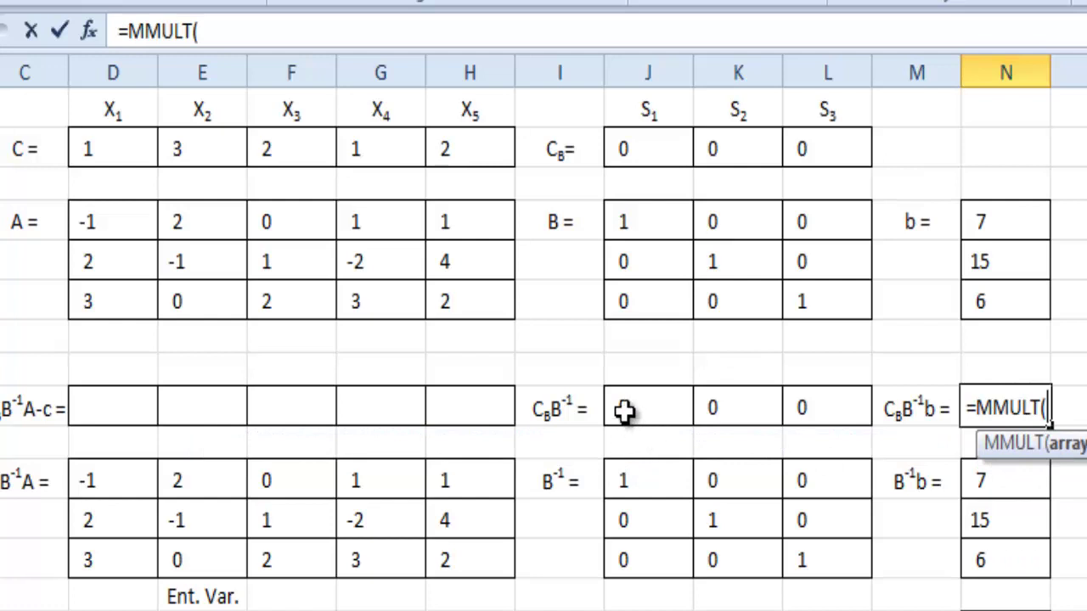
left_click_drag(626, 413, 825, 411)
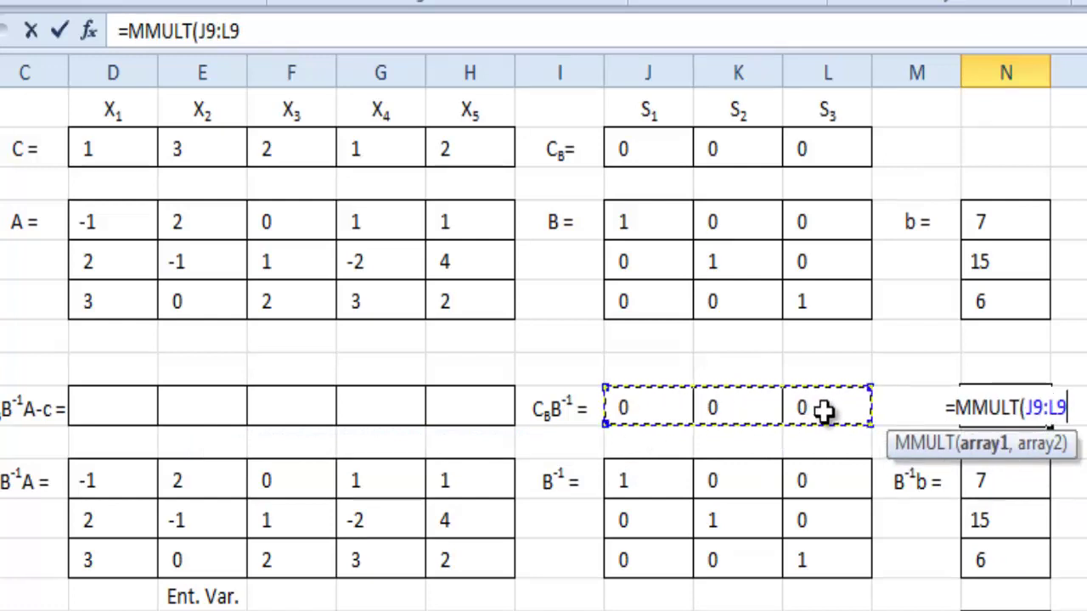
type(",")
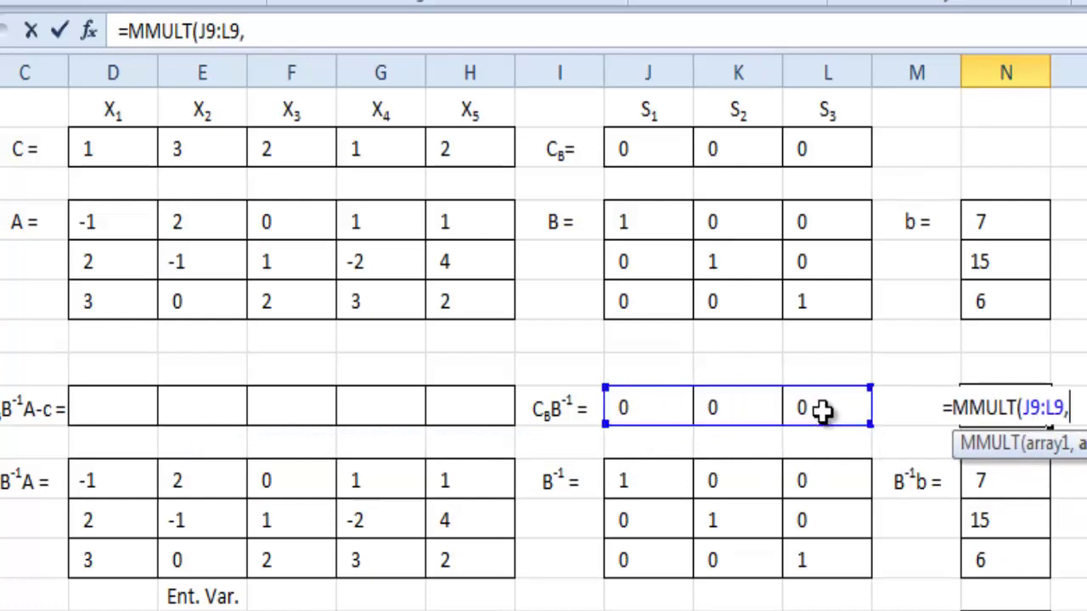
left_click(990, 217)
left_click_drag(990, 244, 1002, 295)
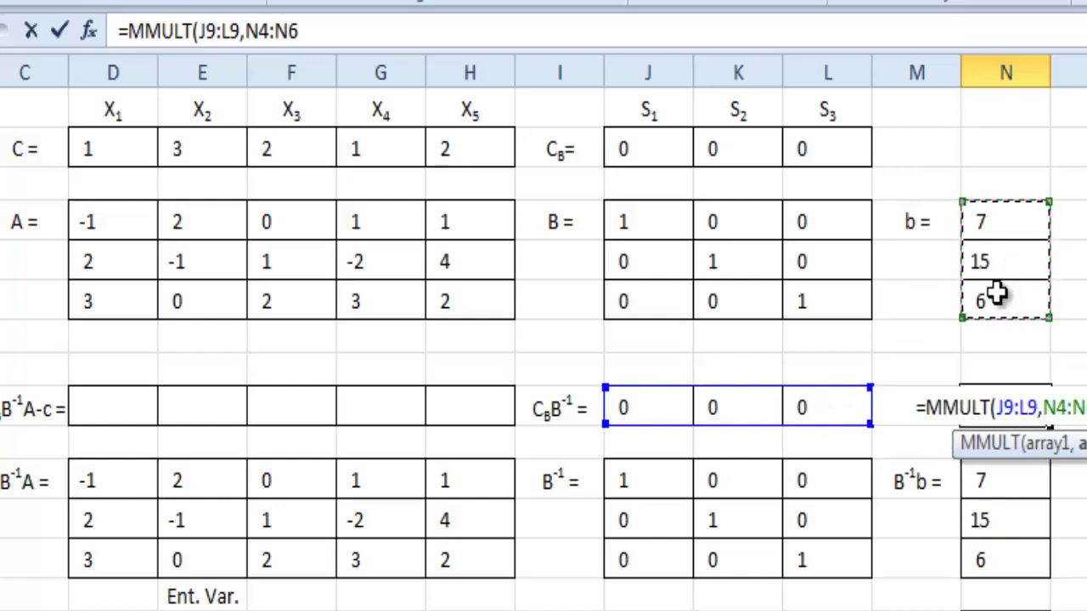
key("ctrl+shift+Return")
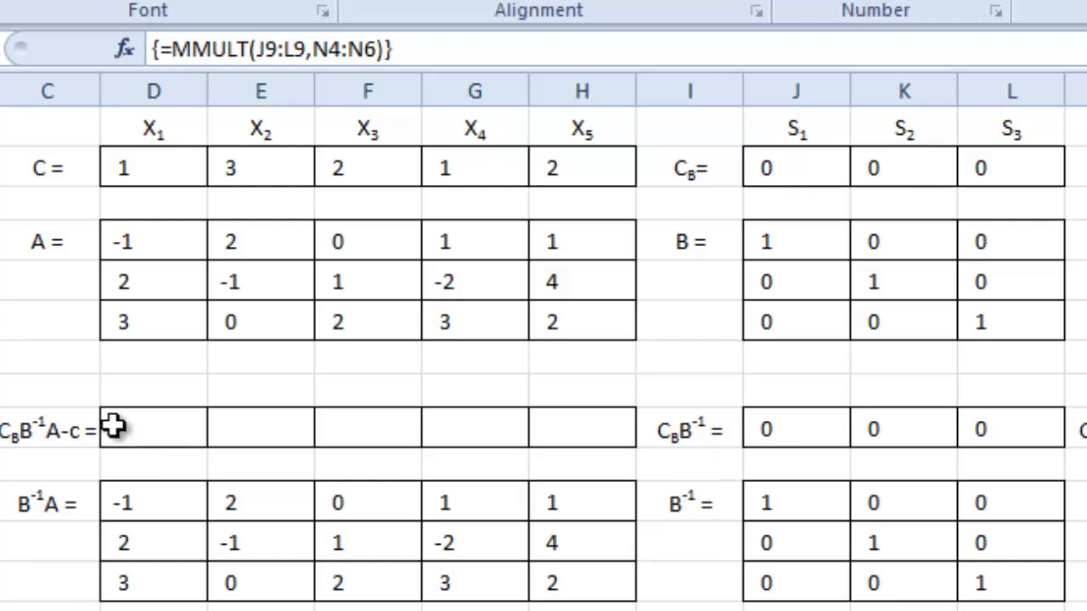
Fill the CBB⁻¹A-c row in D9:H9 with the array formula =MMULT(J2:L2,D11:H13)-D2:H2.
left_click_drag(160, 431, 545, 427)
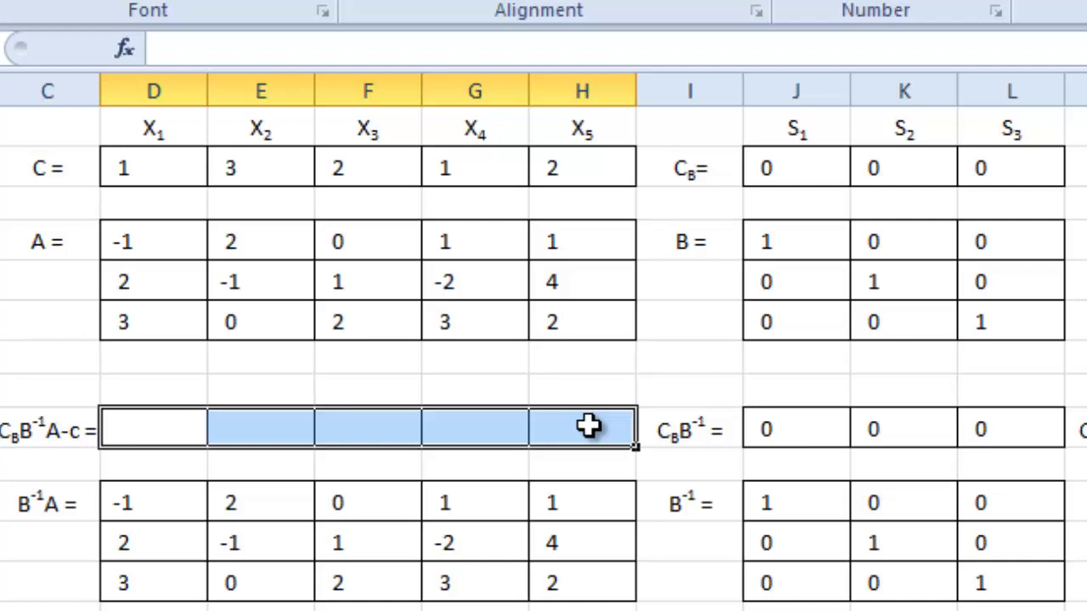
type("=")
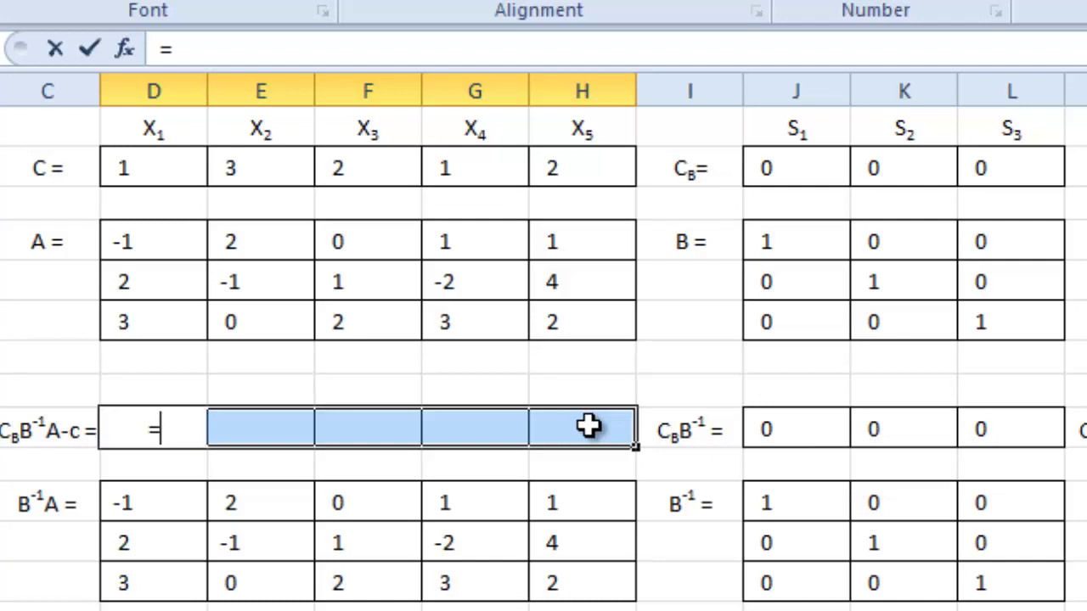
type("mm")
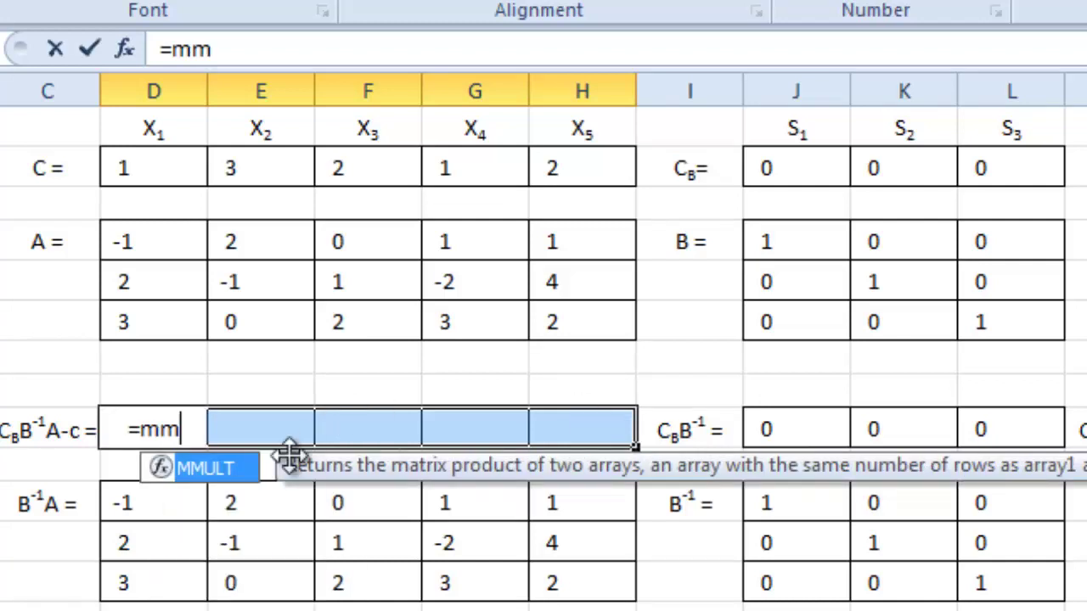
double_click(224, 471)
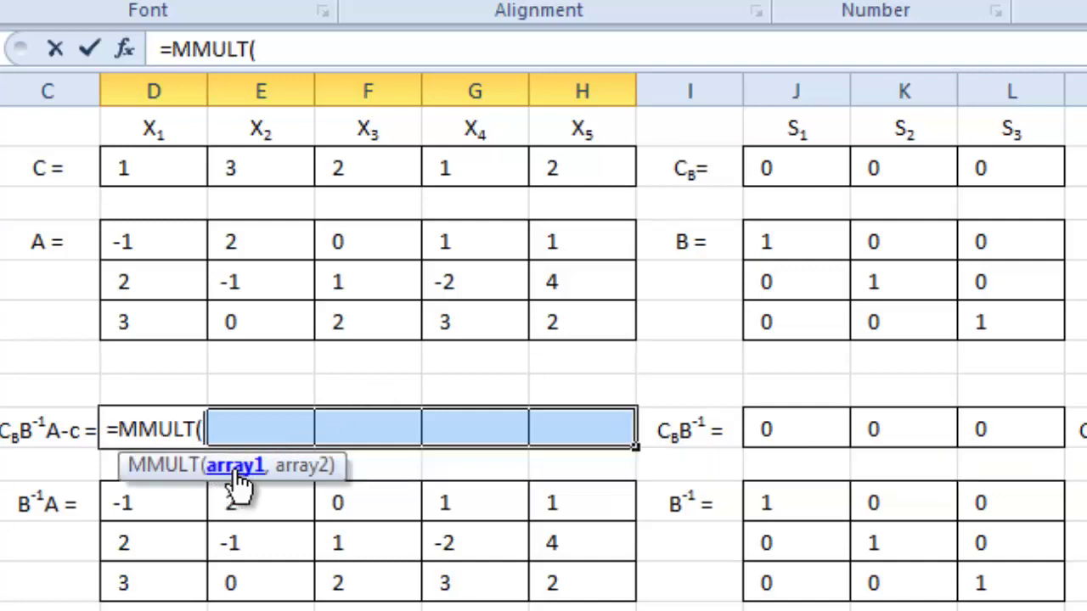
left_click(773, 172)
left_click_drag(832, 173, 983, 173)
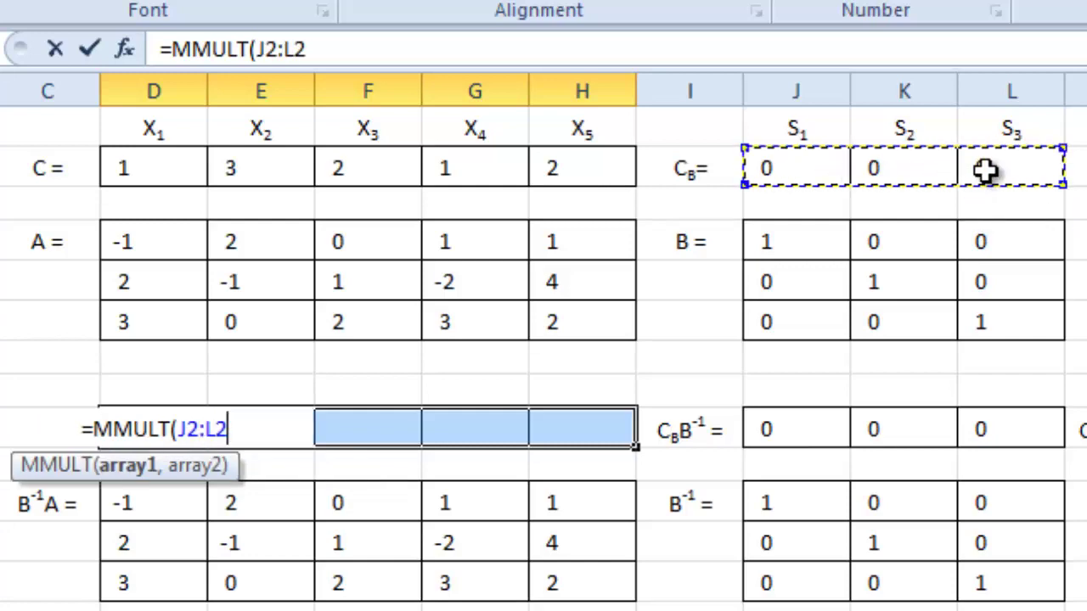
type(",")
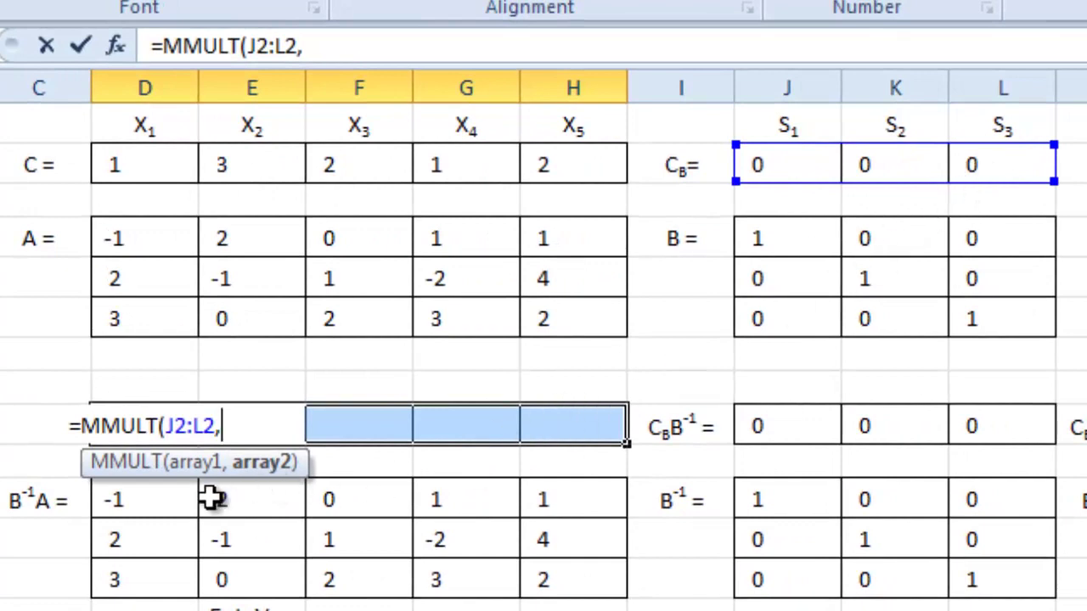
left_click_drag(116, 508, 588, 567)
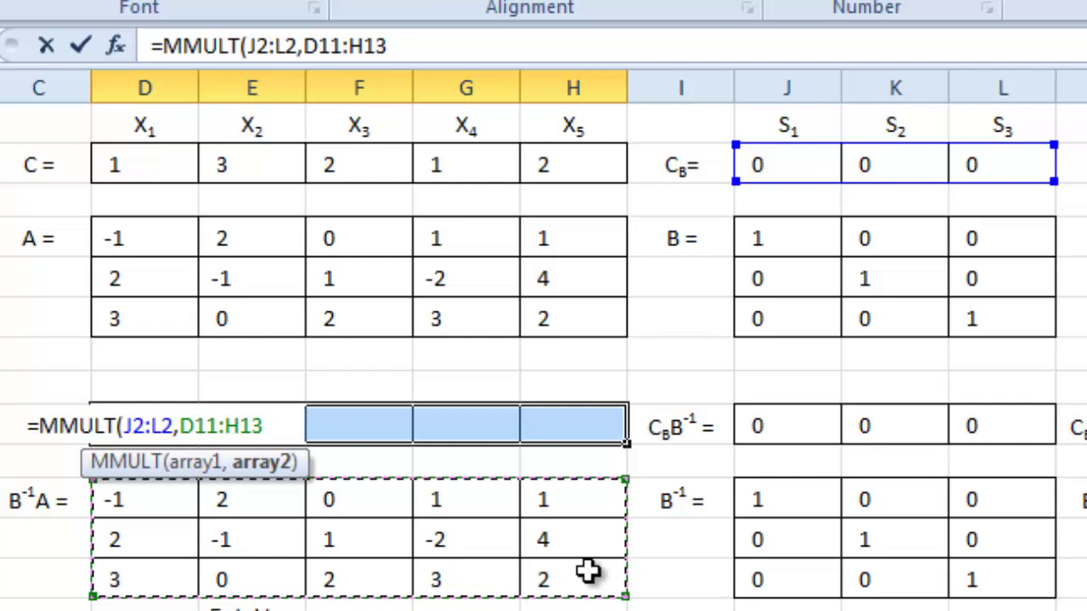
type(")")
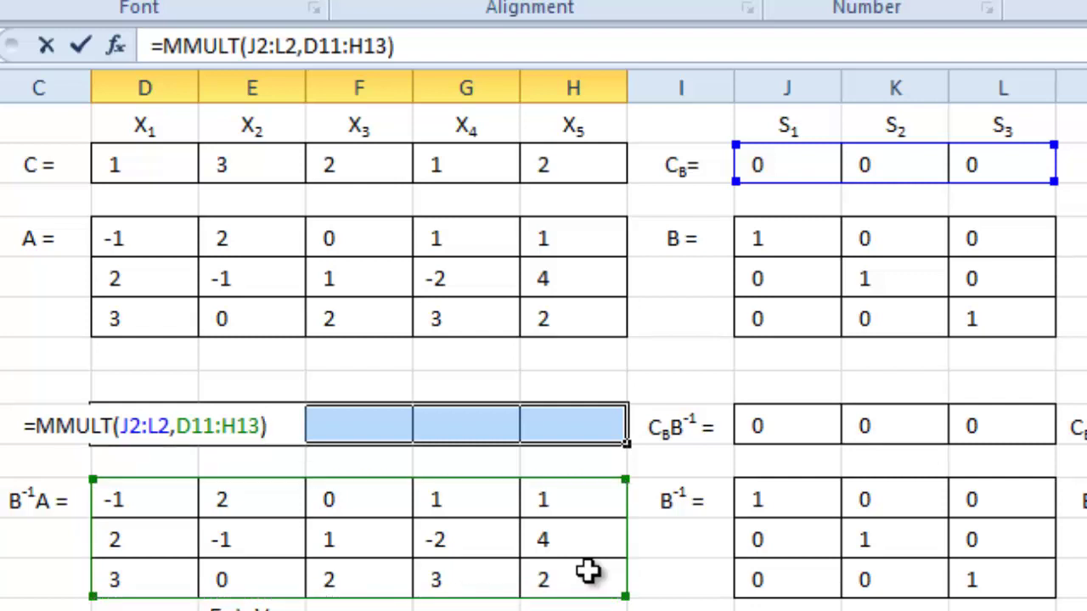
type("-")
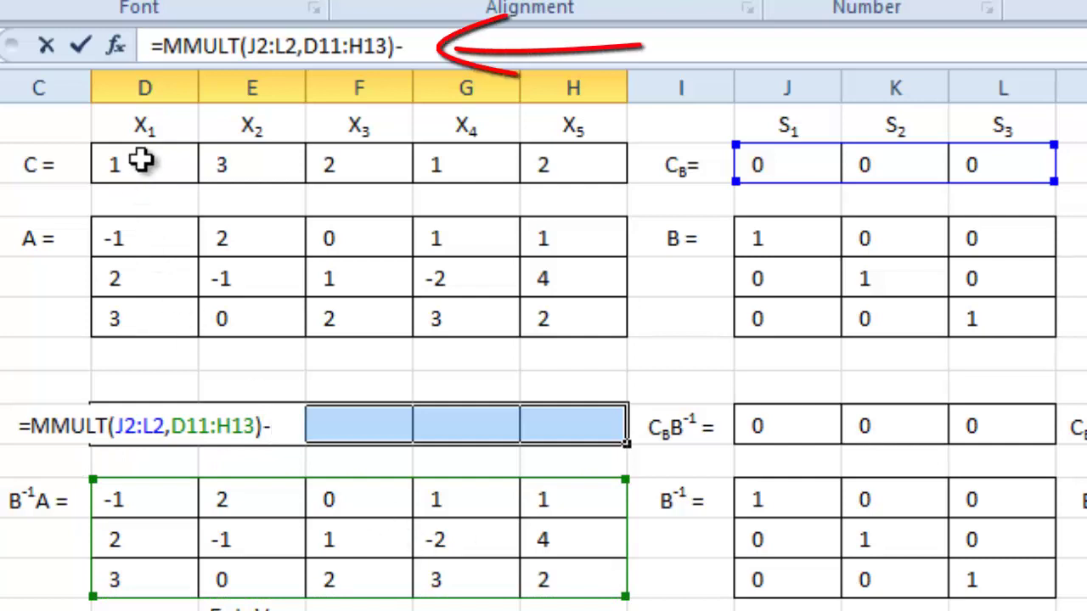
mouse_move(126, 164)
left_mouse_down()
mouse_move(559, 183)
mouse_move(563, 170)
left_mouse_up()
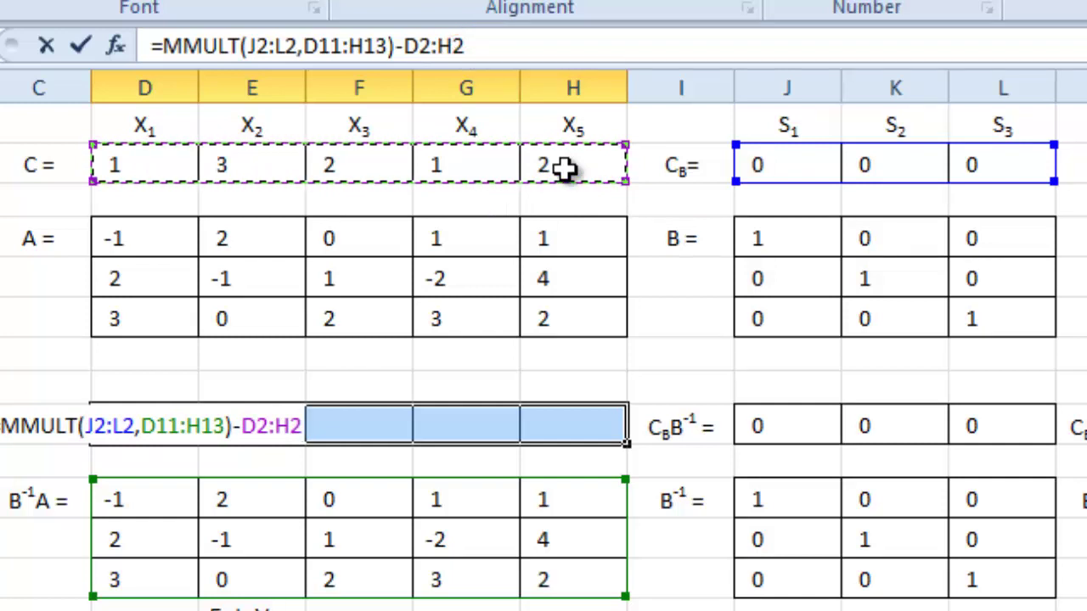
key("ctrl+shift+Return")
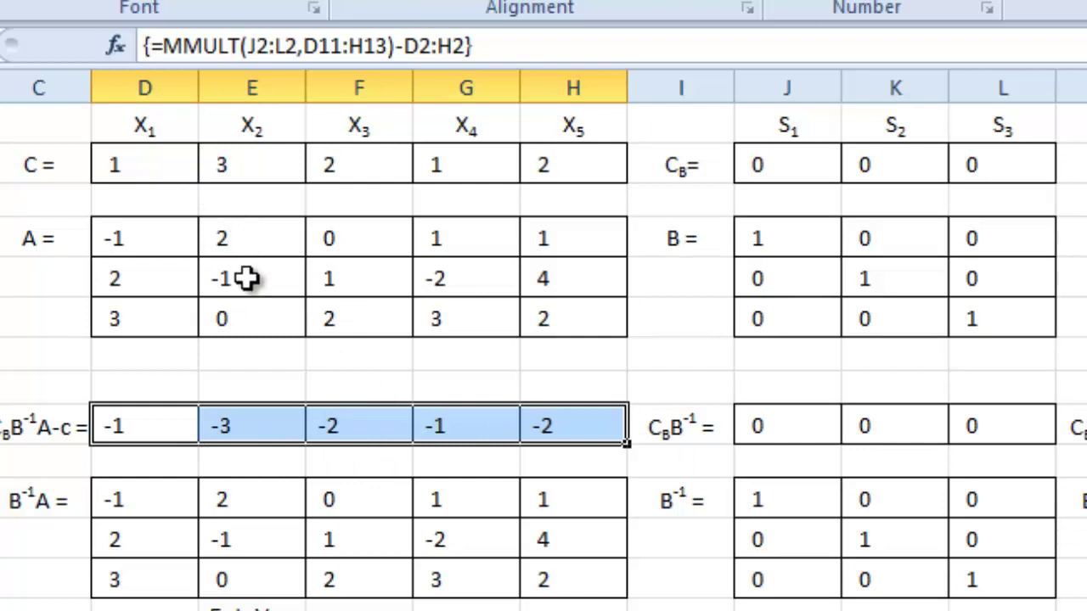
Enter -- in N17, the third minimum-ratio cell, for the S₃ row.
left_click(259, 82)
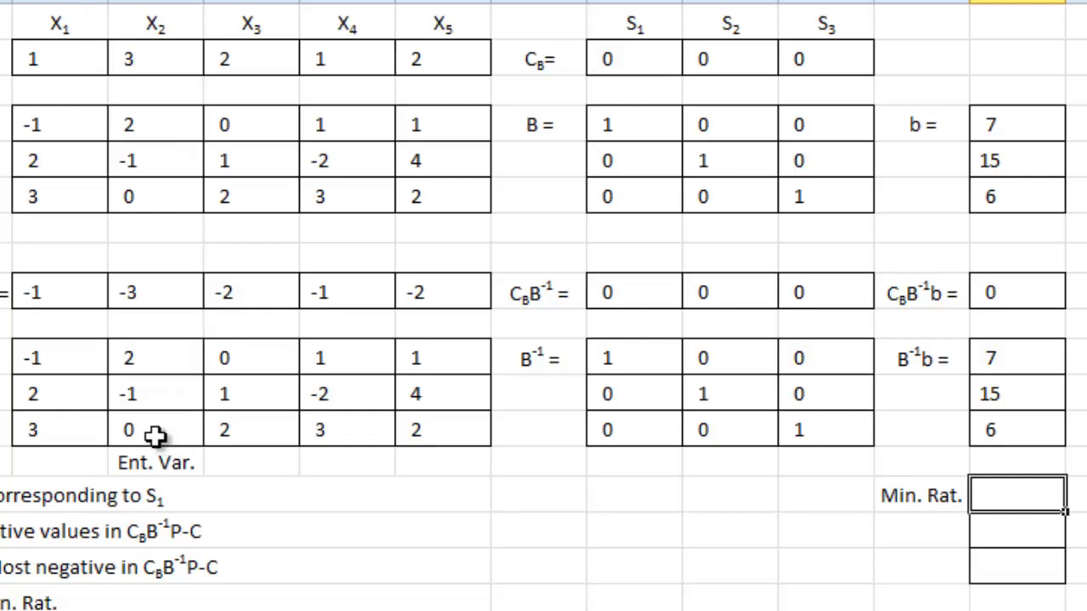
left_click(1025, 574)
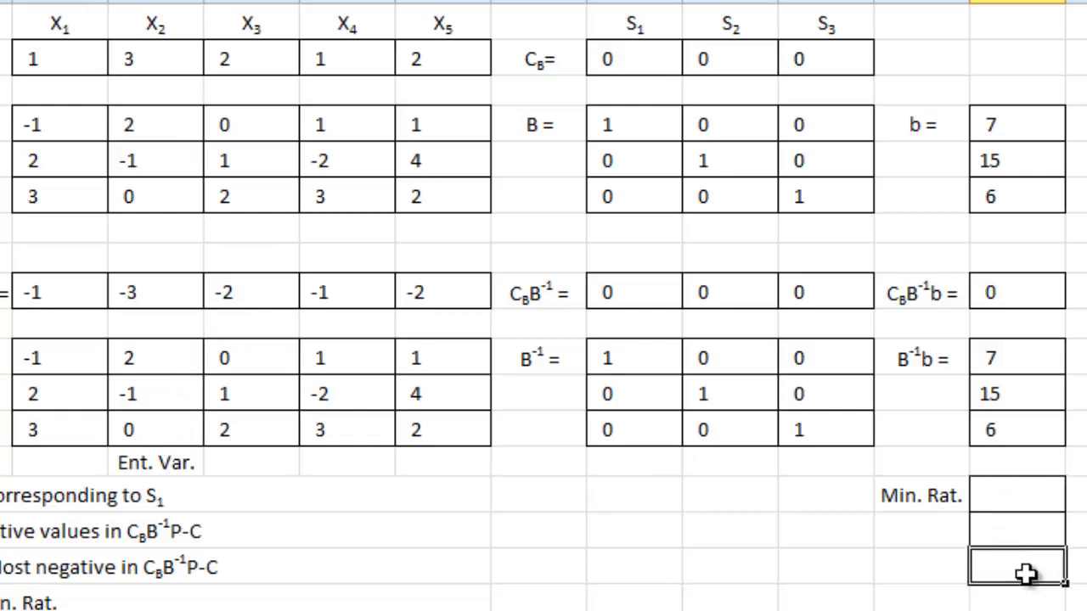
type("--")
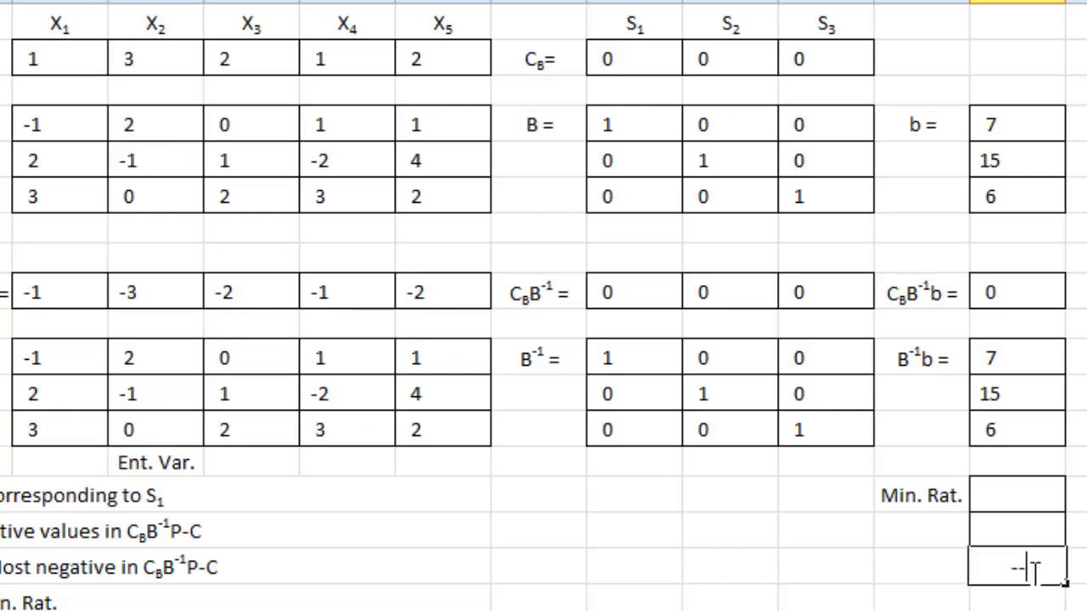
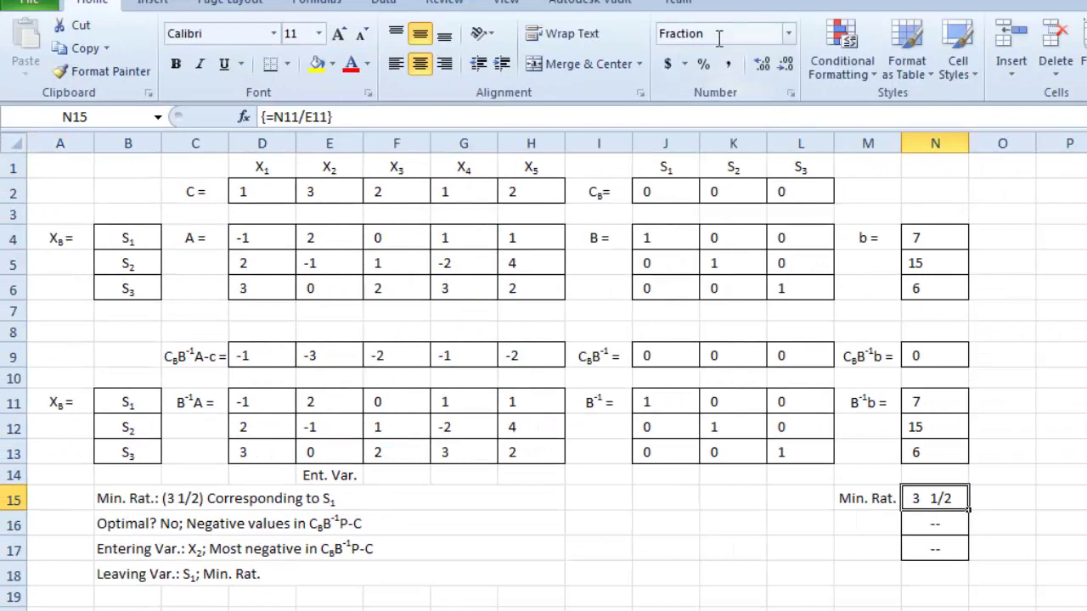
Apply the Fraction number format to the entire worksheet.
left_click(12, 142)
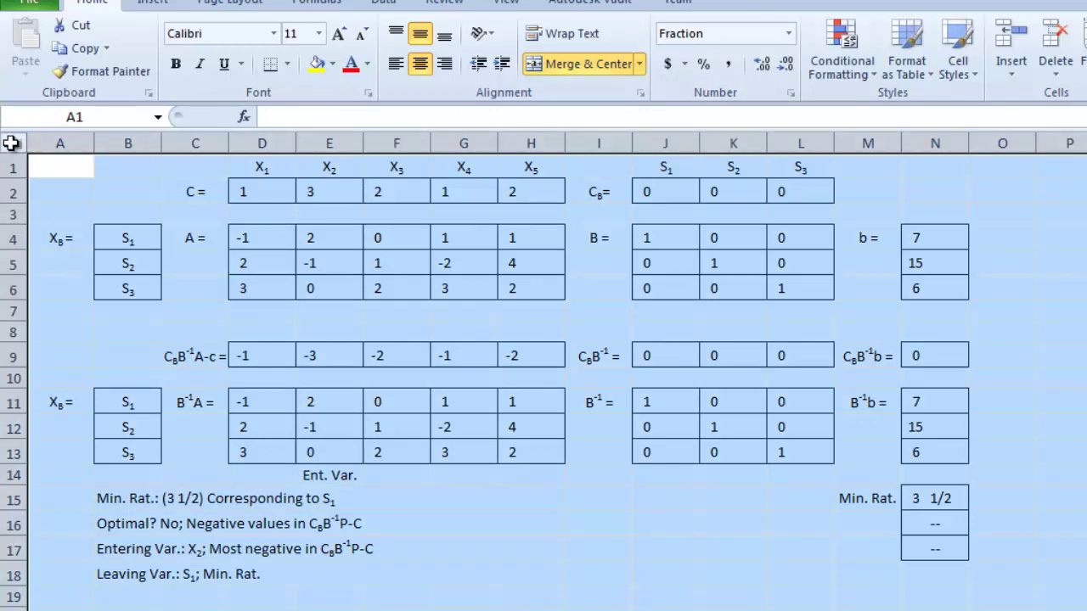
left_click(789, 39)
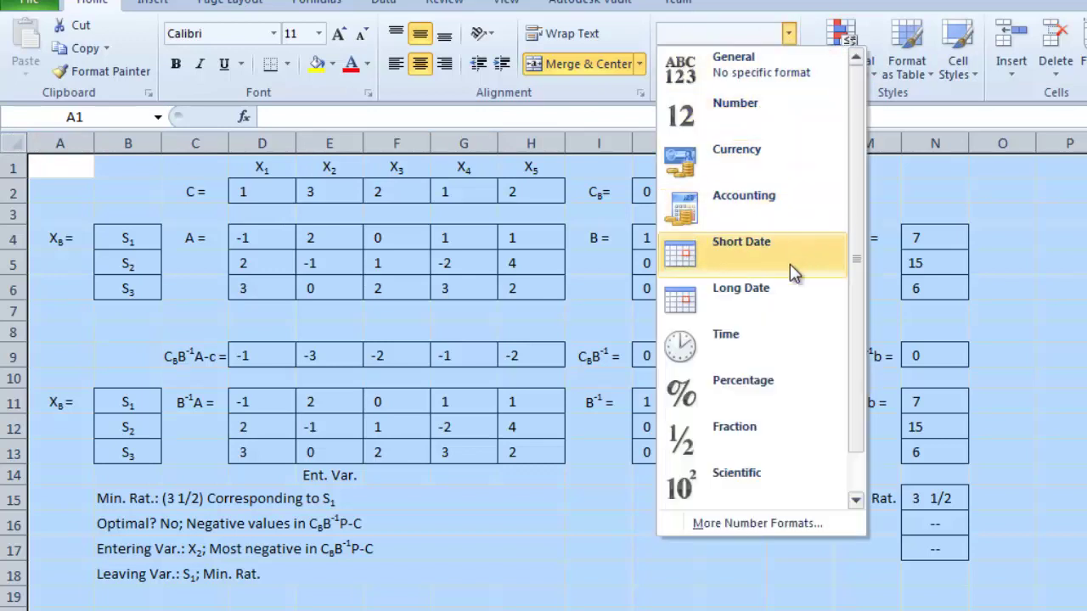
left_click(782, 437)
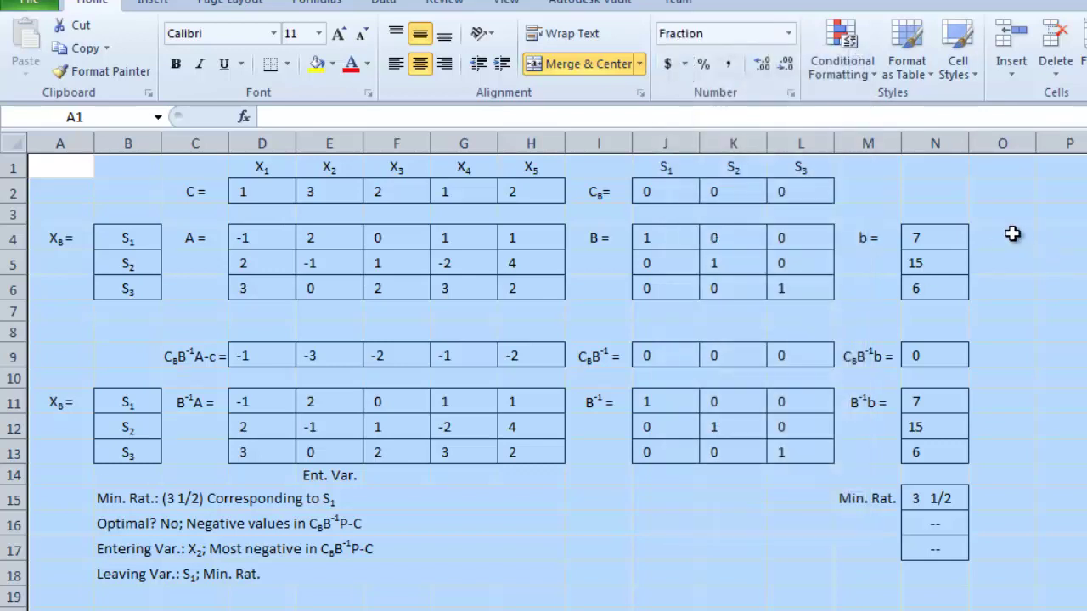
left_click(784, 481)
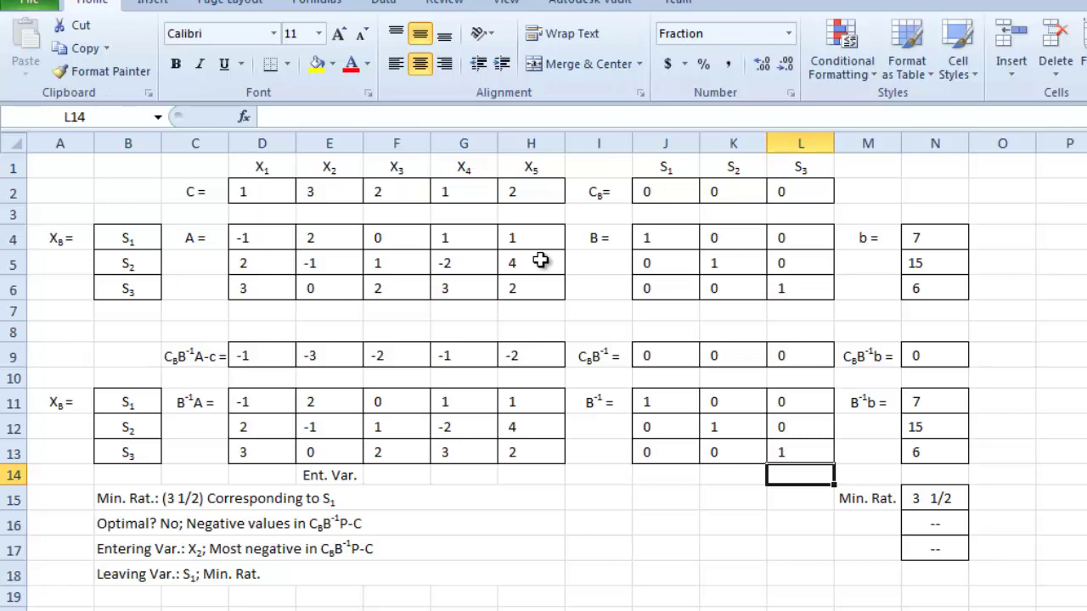
Copy the whole of Sheet1 onto Sheet2 as the base for the second iteration.
left_click(10, 147)
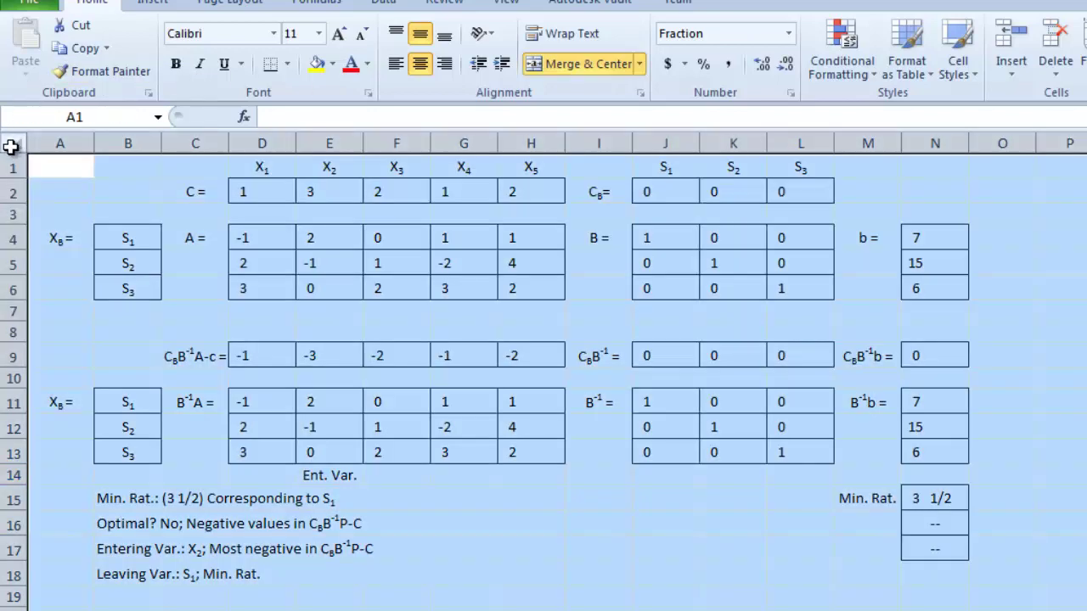
key("ctrl+c")
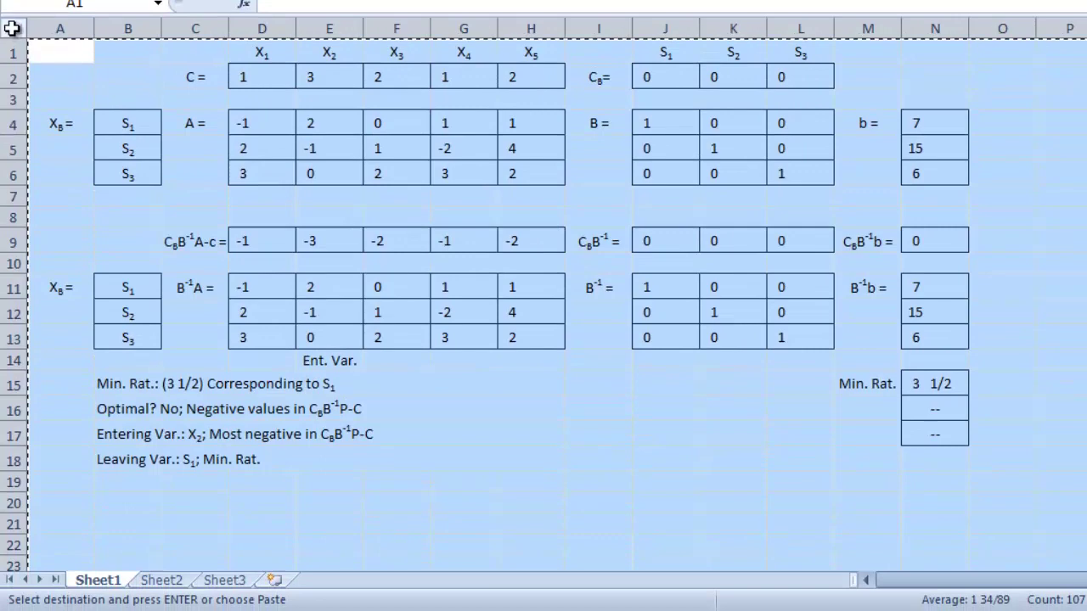
left_click(174, 582)
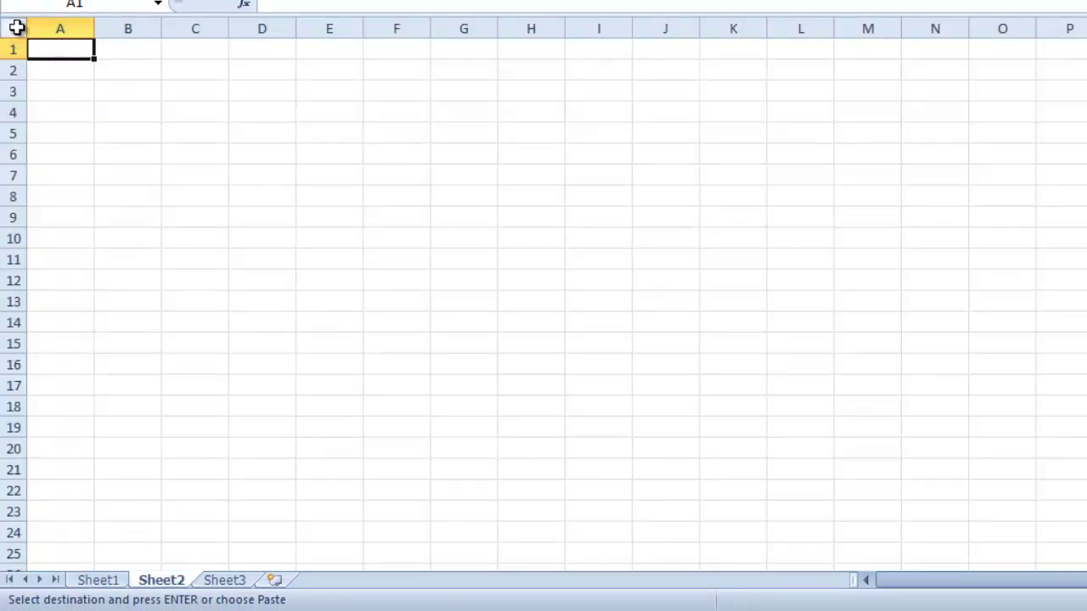
left_click(17, 27)
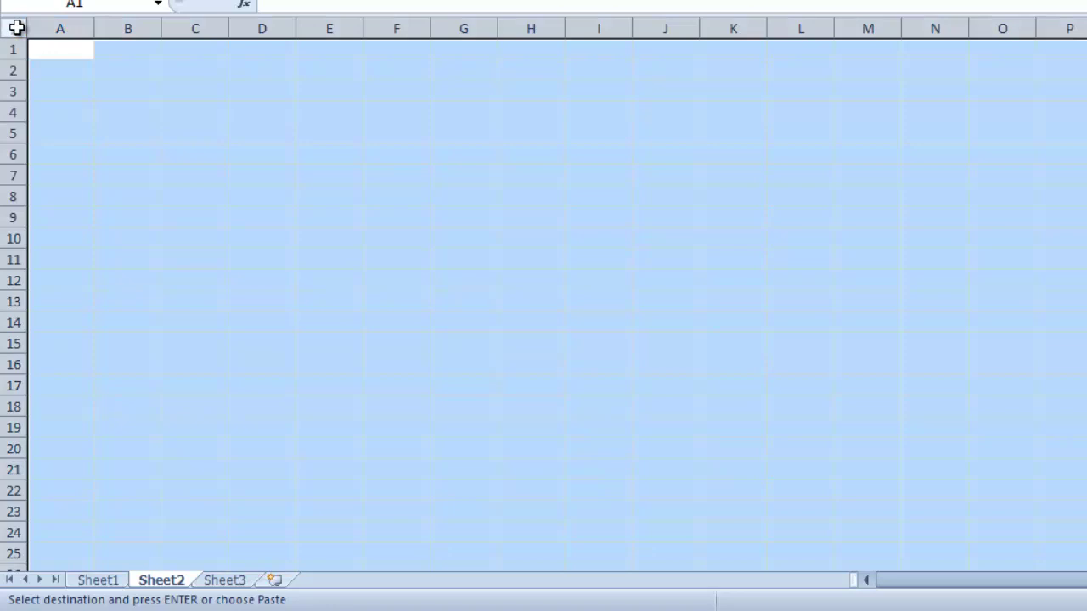
key("ctrl+v")
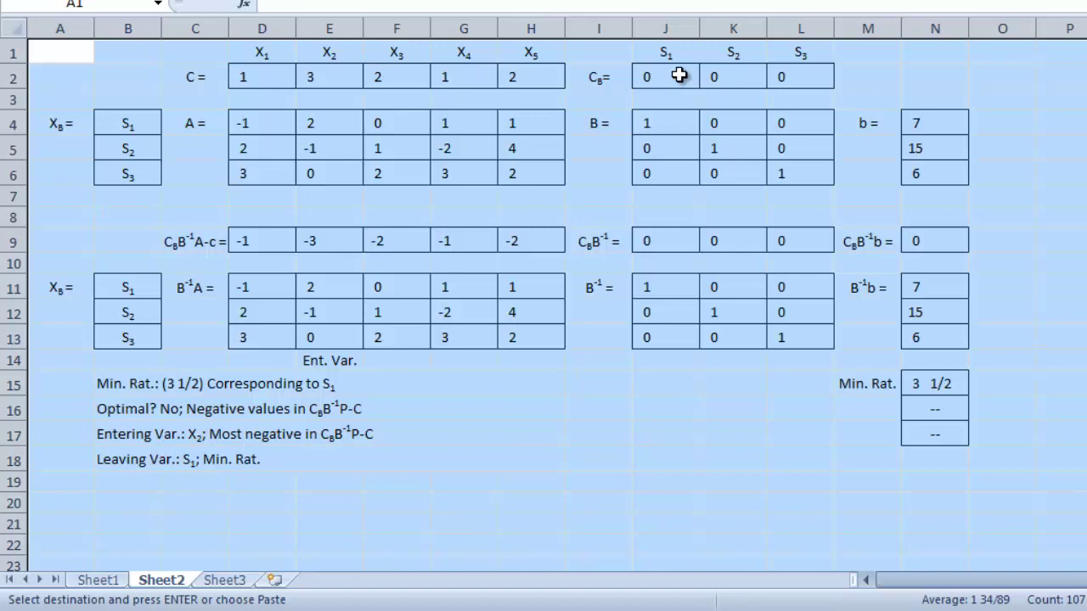
On Sheet2, copy the entering variable X₂'s column E2:E6 over the leaving variable S₁'s column J2:J6.
left_click(327, 76)
left_click_drag(327, 76, 337, 167)
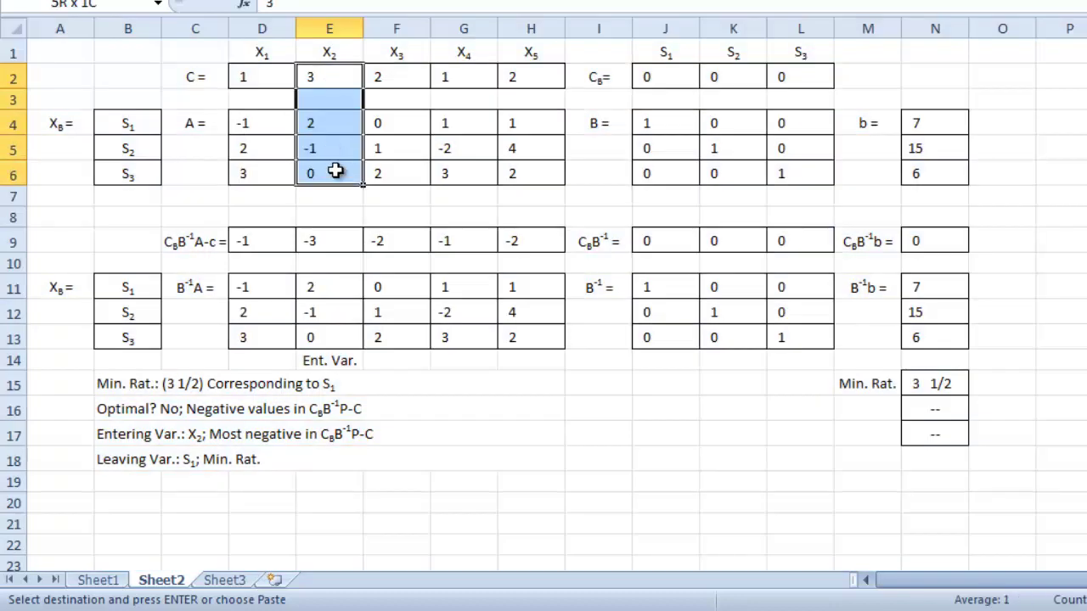
key("ctrl+c")
left_click_drag(681, 74, 684, 170)
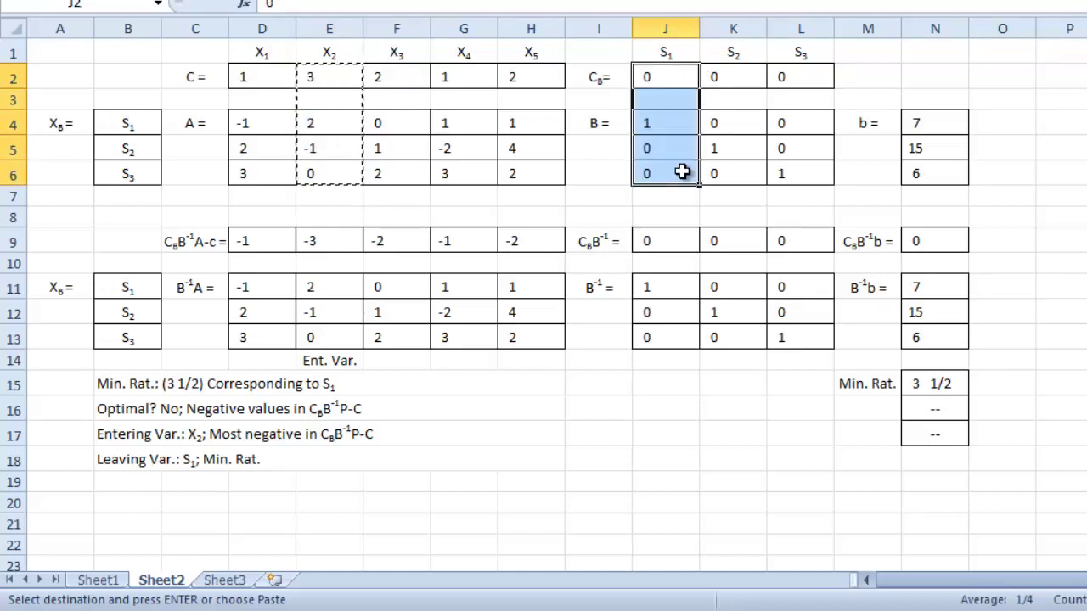
key("ctrl+v")
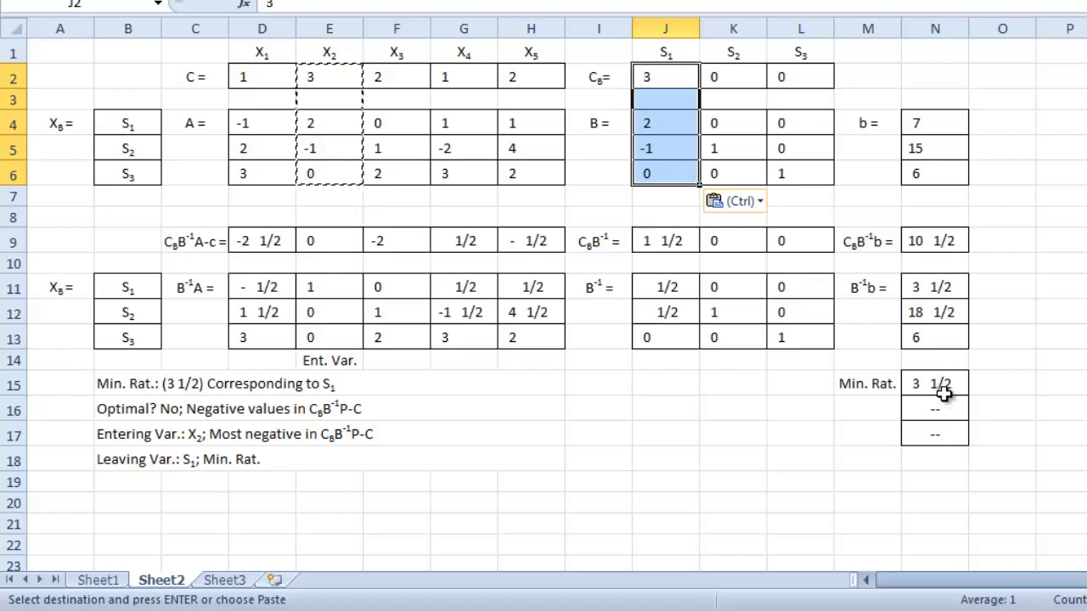
Clear the minimum ratios in N15:N17 and replace the basic variable label in B11 with a copy of X₂ from E1.
left_click_drag(944, 387, 937, 429)
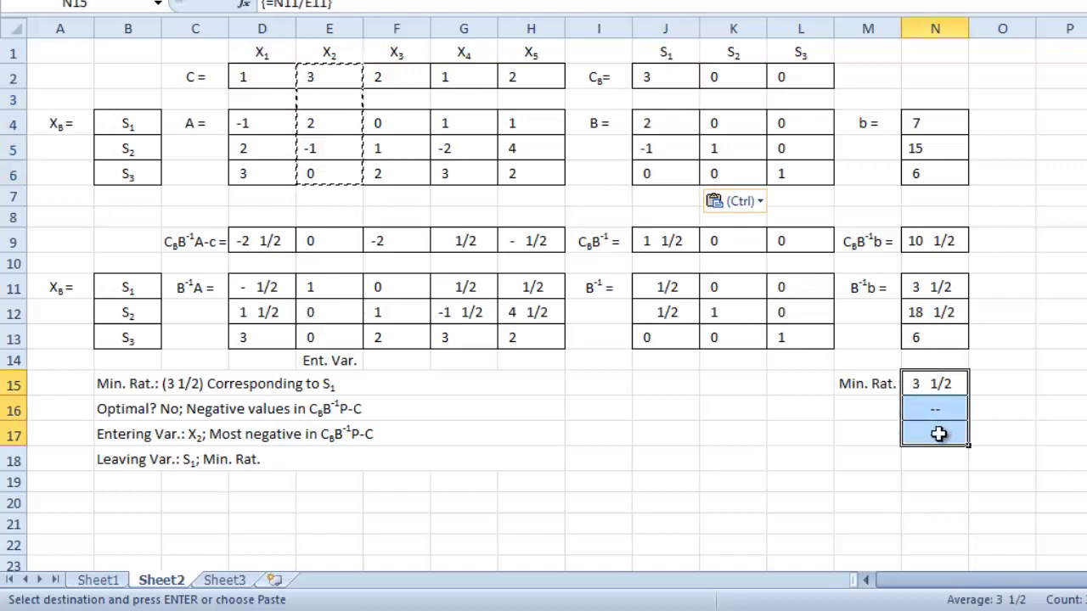
key("Delete")
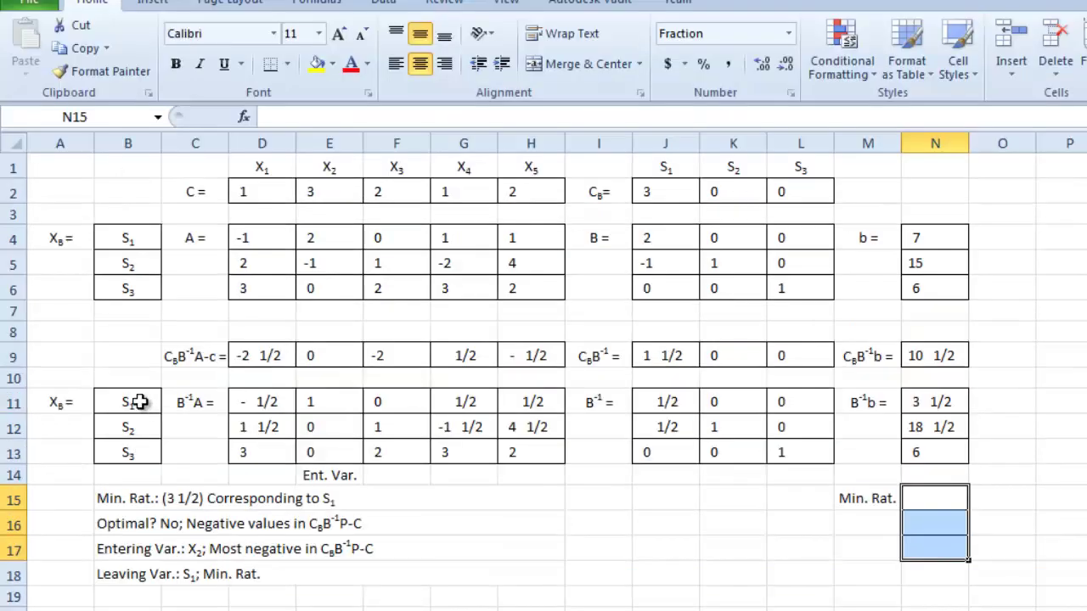
left_click(138, 402)
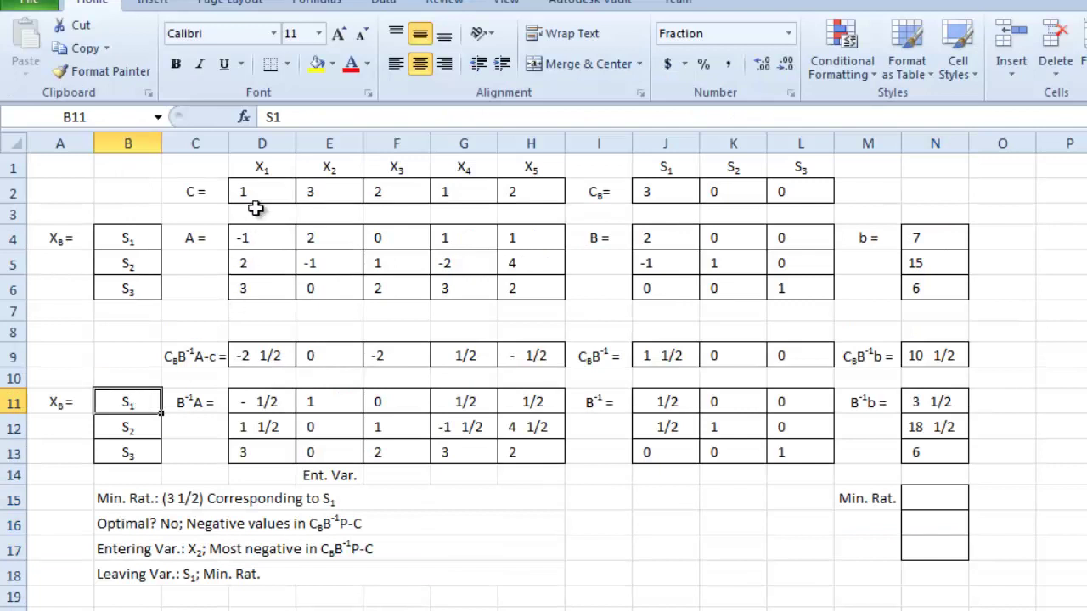
left_click(326, 168)
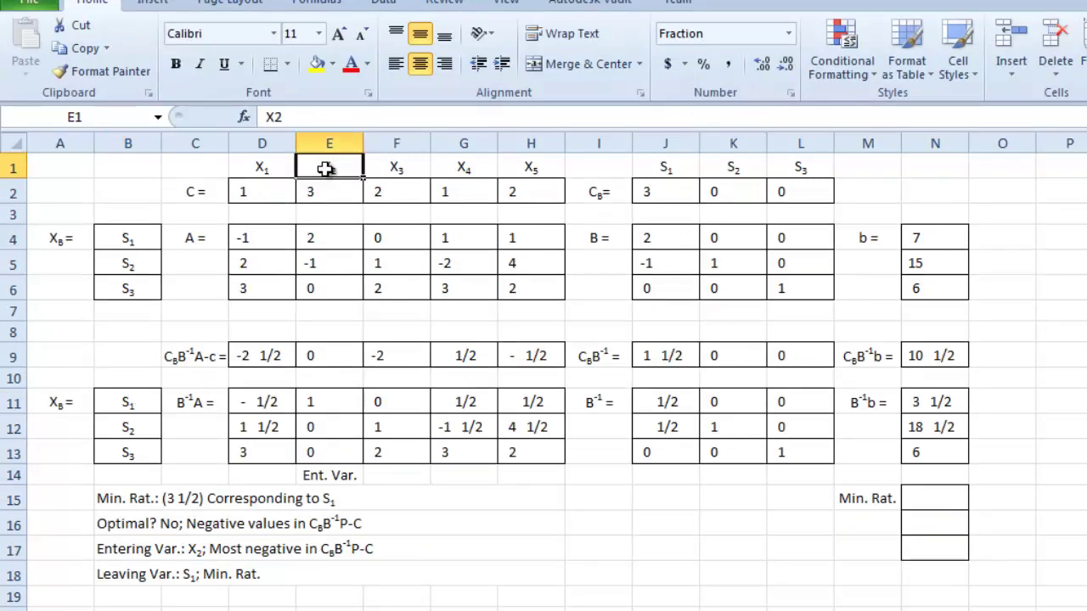
key("ctrl+c")
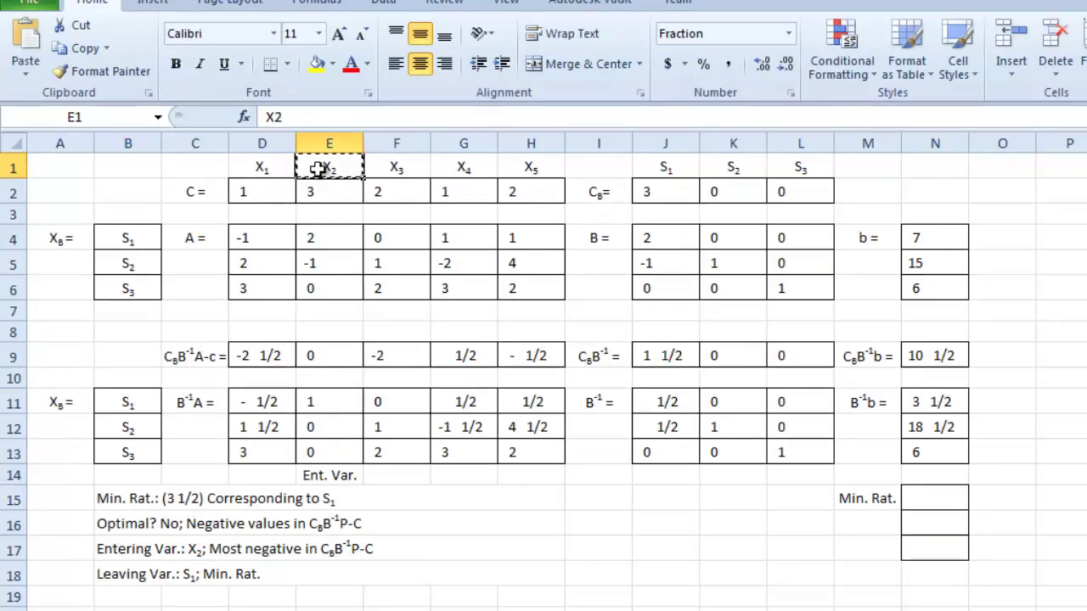
left_click(131, 402)
key("ctrl+v")
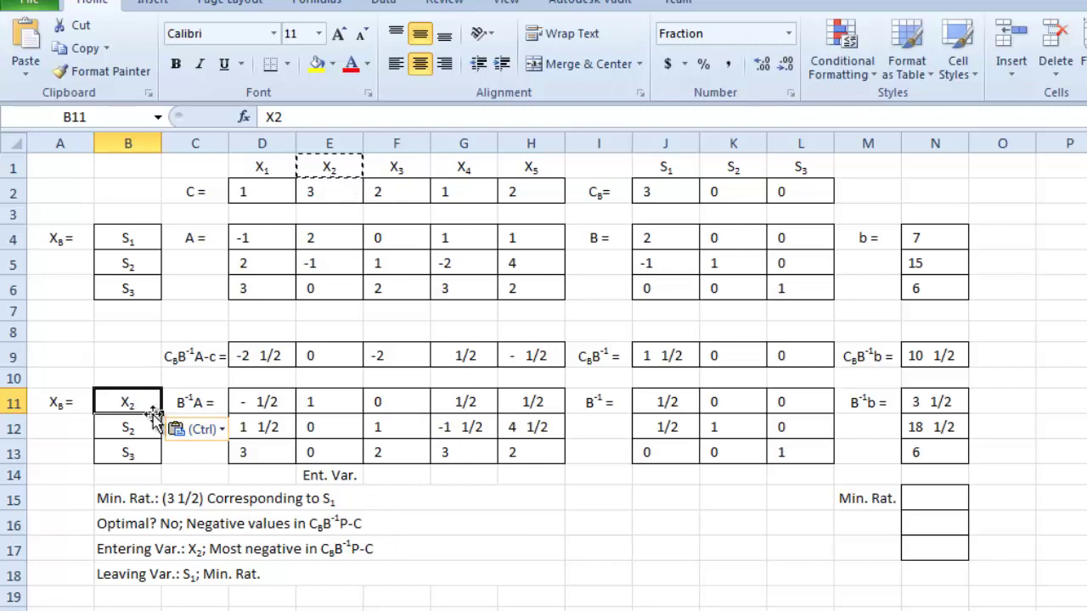
Enter -- in N15 as the minimum ratio for the X₂ row, accepting the proposed text correction.
left_click(281, 379)
left_click(281, 355)
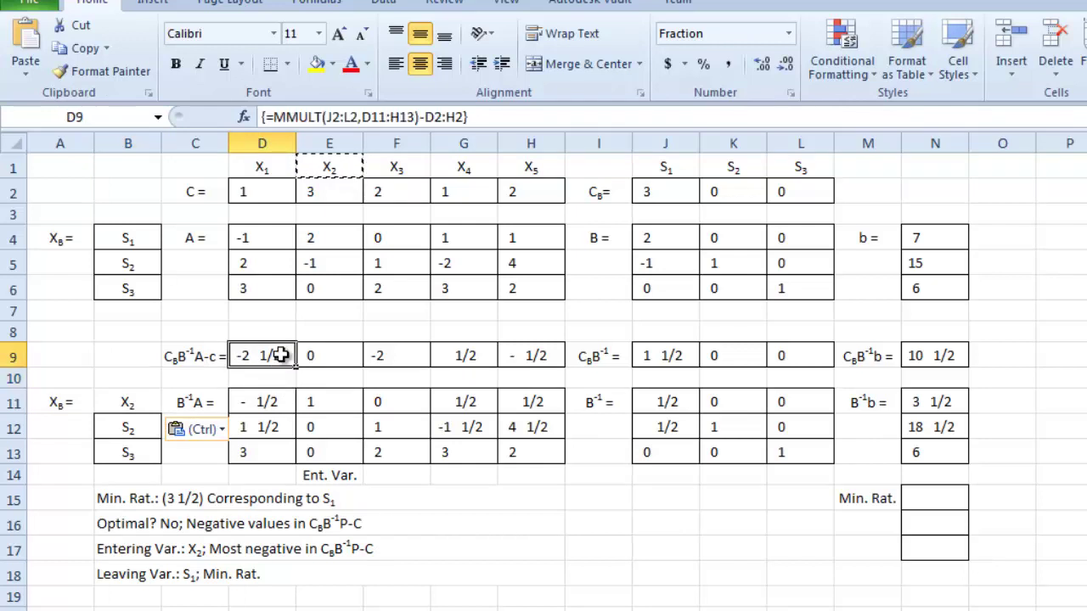
left_click(267, 142)
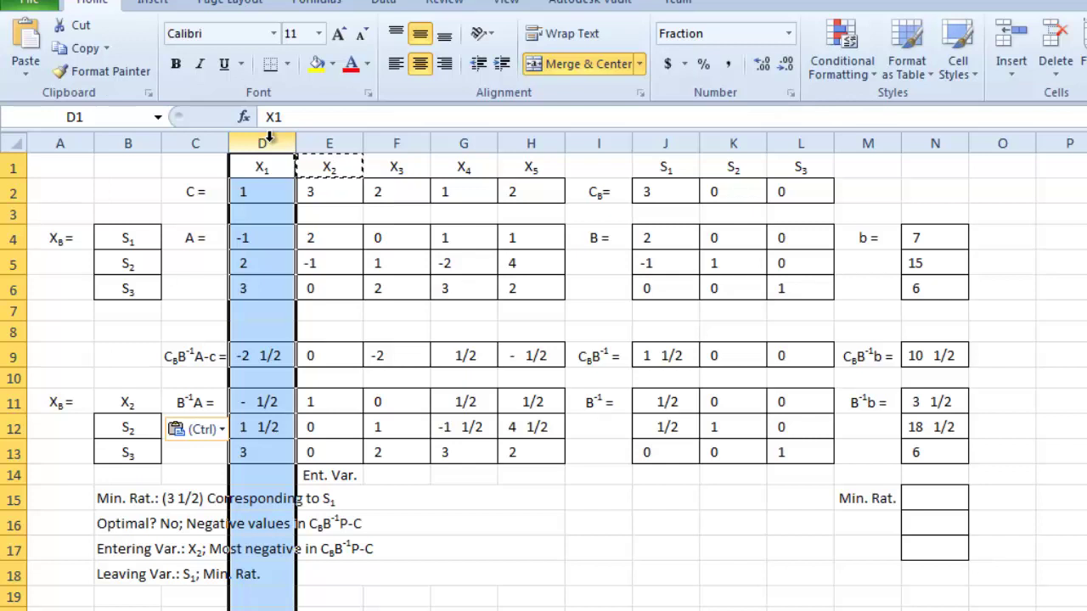
left_click(957, 508)
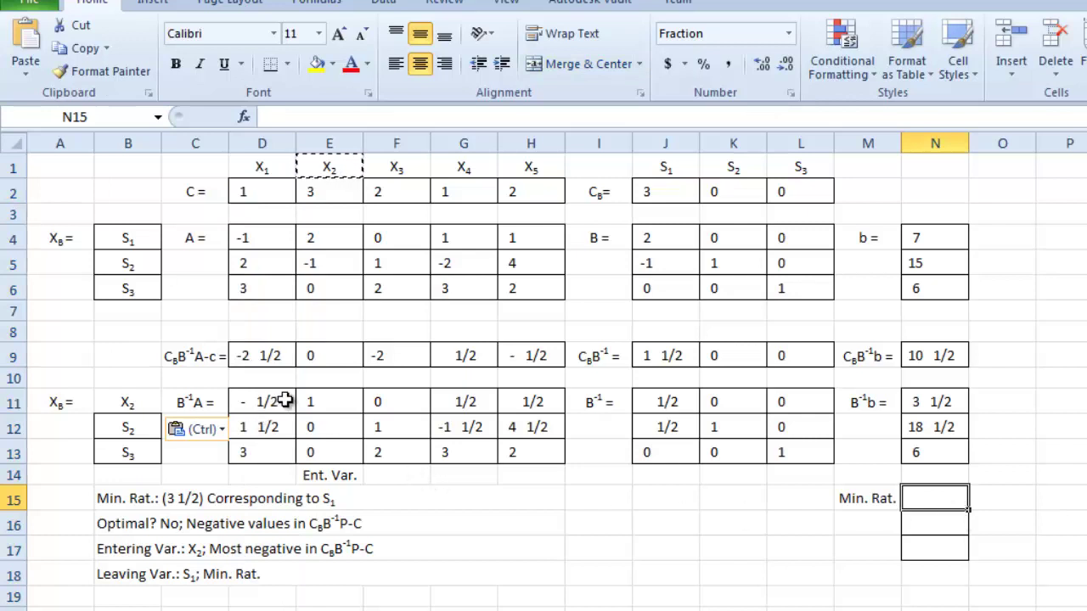
type("--")
key("Return")
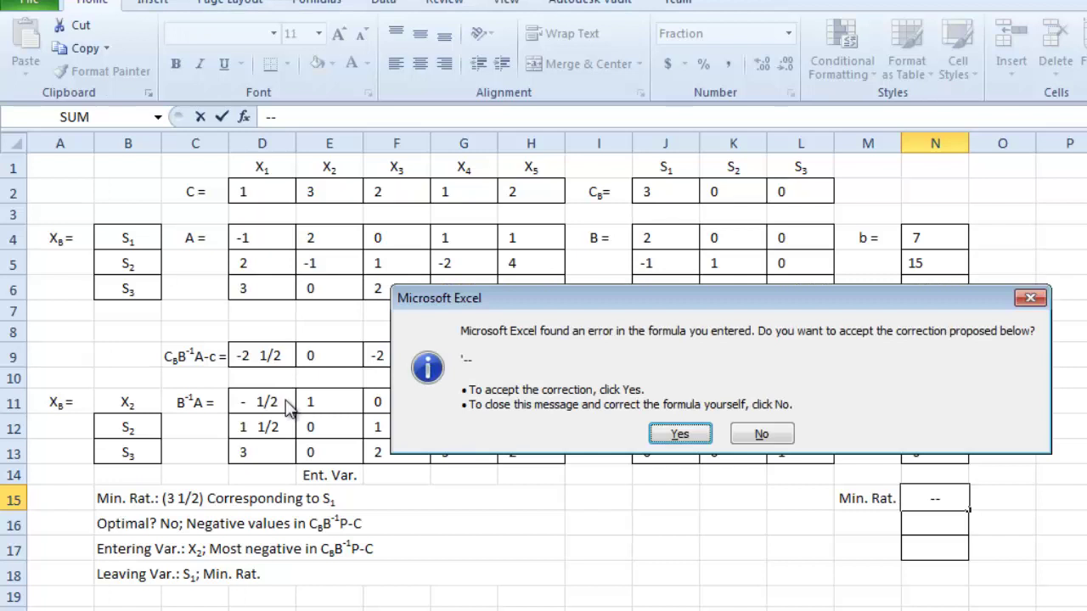
key("Return")
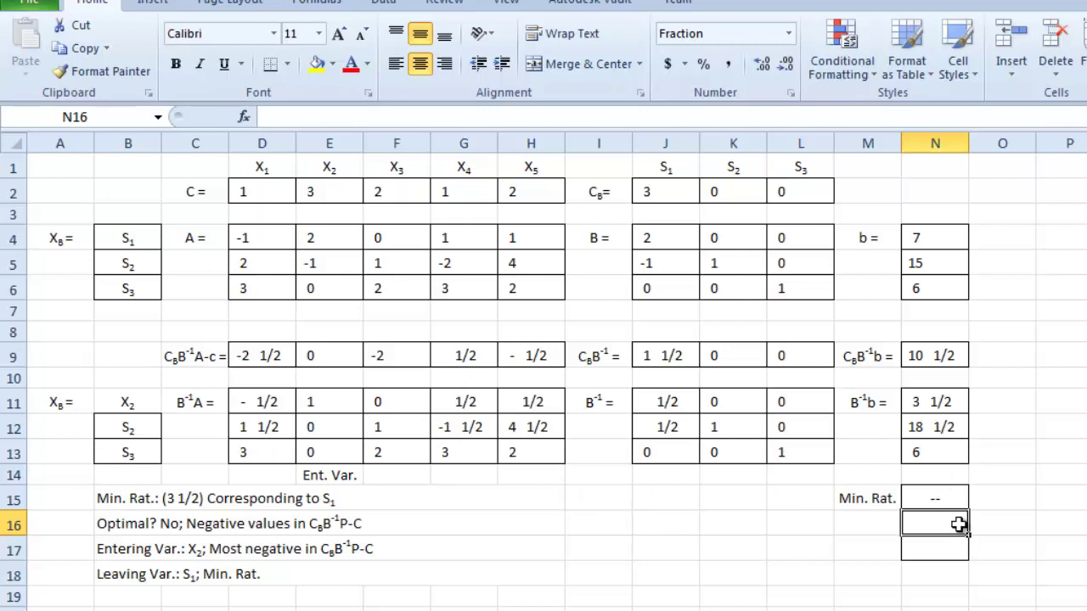
Enter the array formula =N12/D12 in N16 and fill it down to N17 for the S₃ row's ratio.
type("=")
left_click(924, 426)
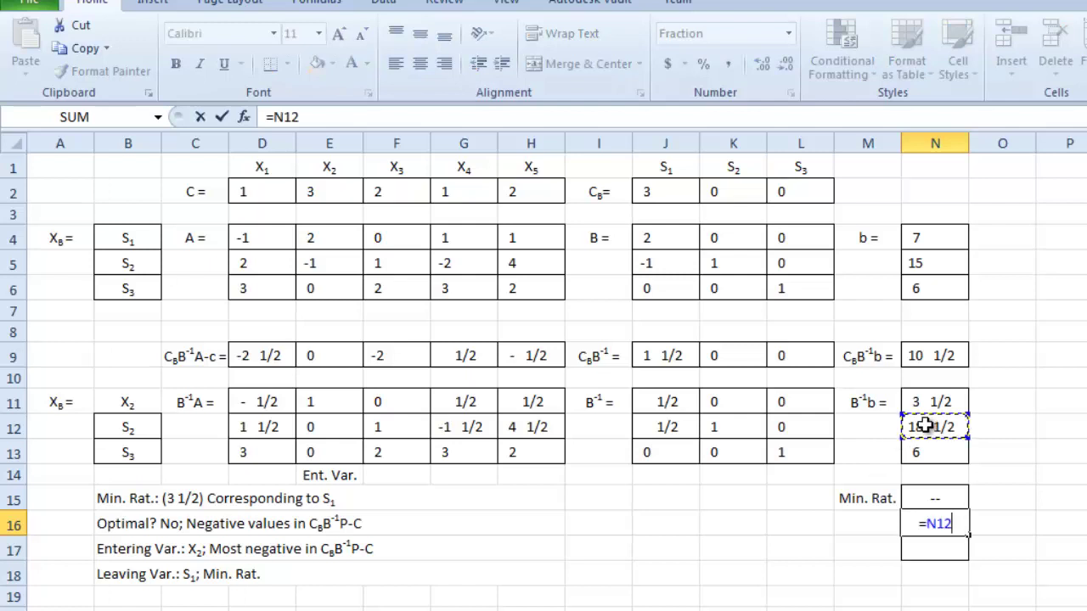
type("/")
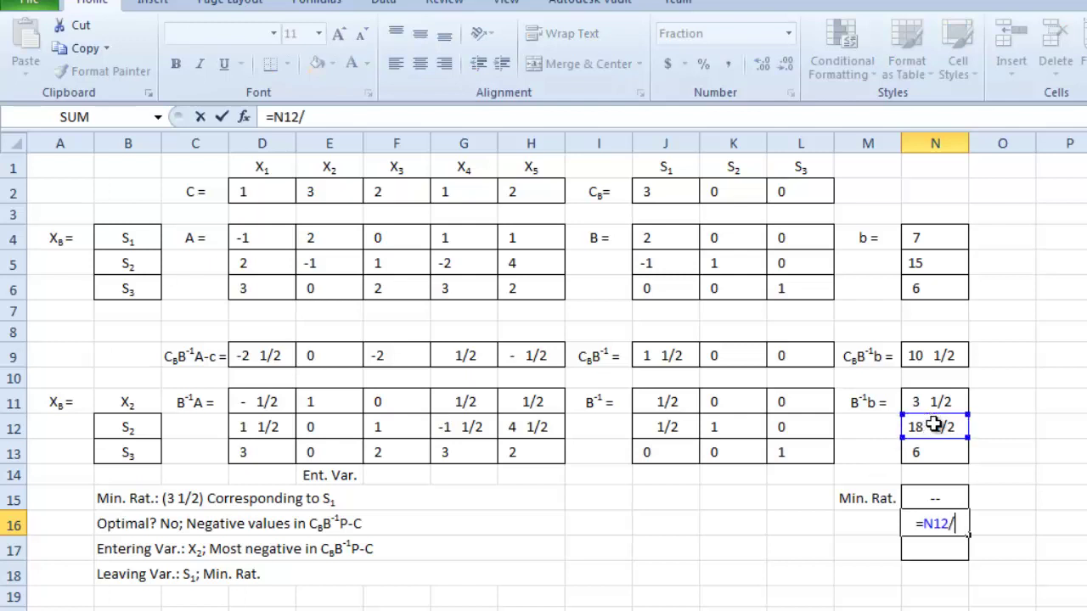
left_click(254, 427)
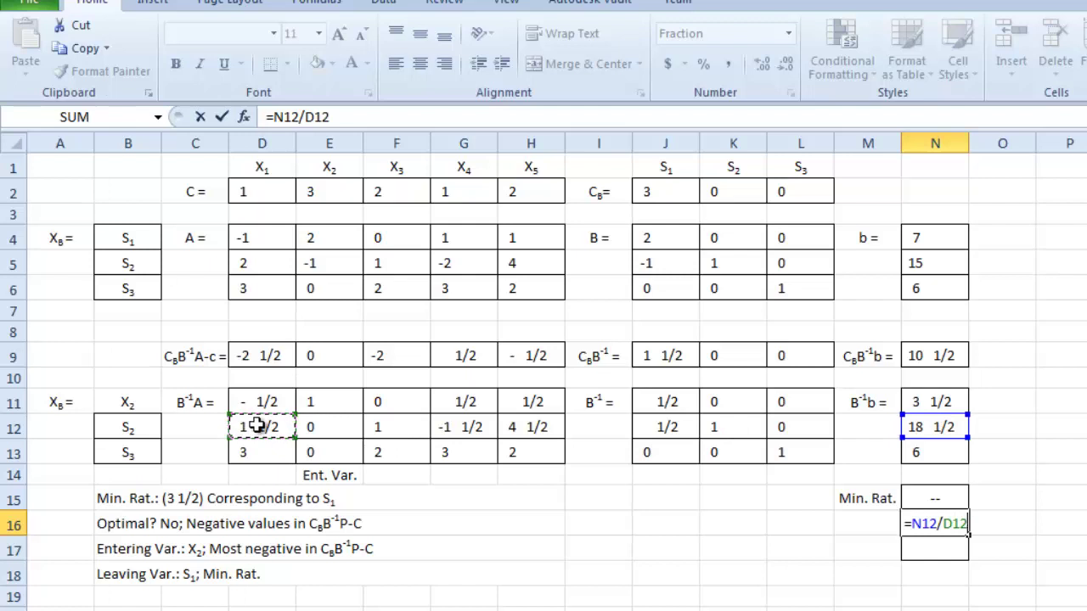
key("ctrl+shift+Return")
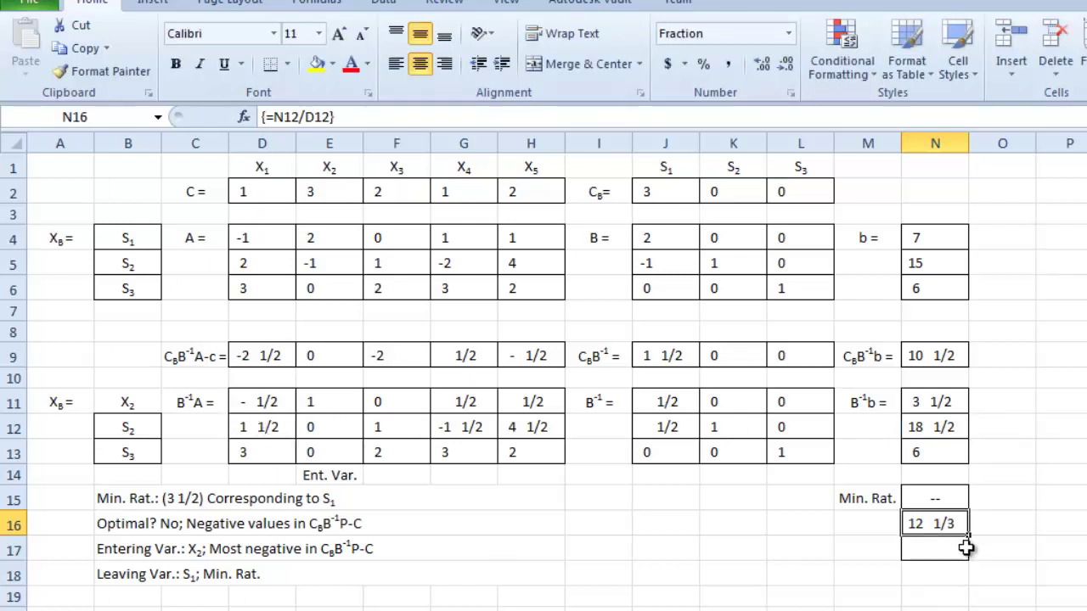
left_click_drag(970, 533, 970, 554)
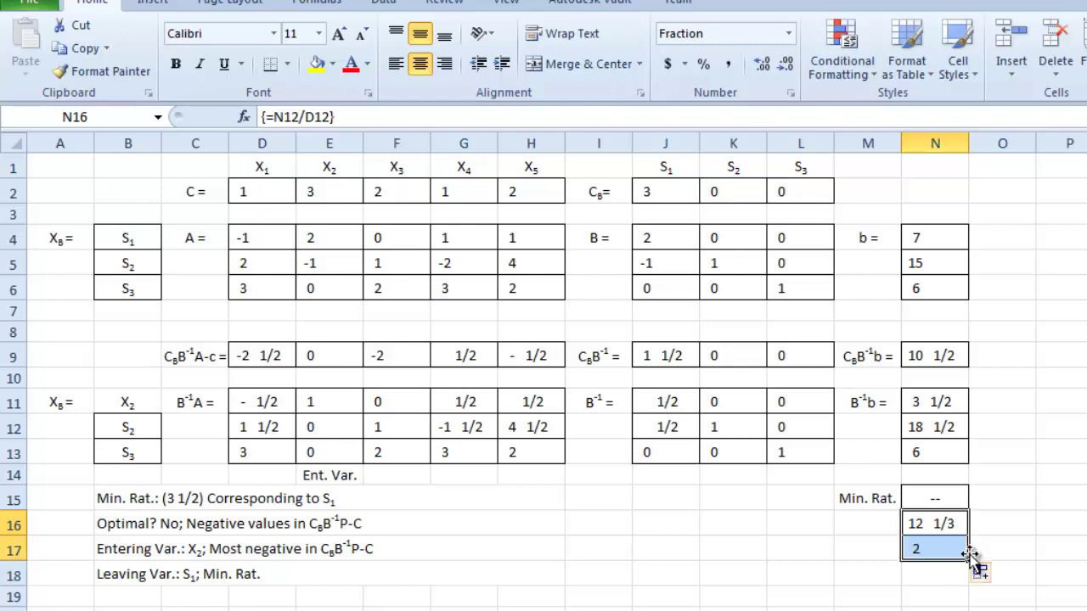
left_click(941, 549)
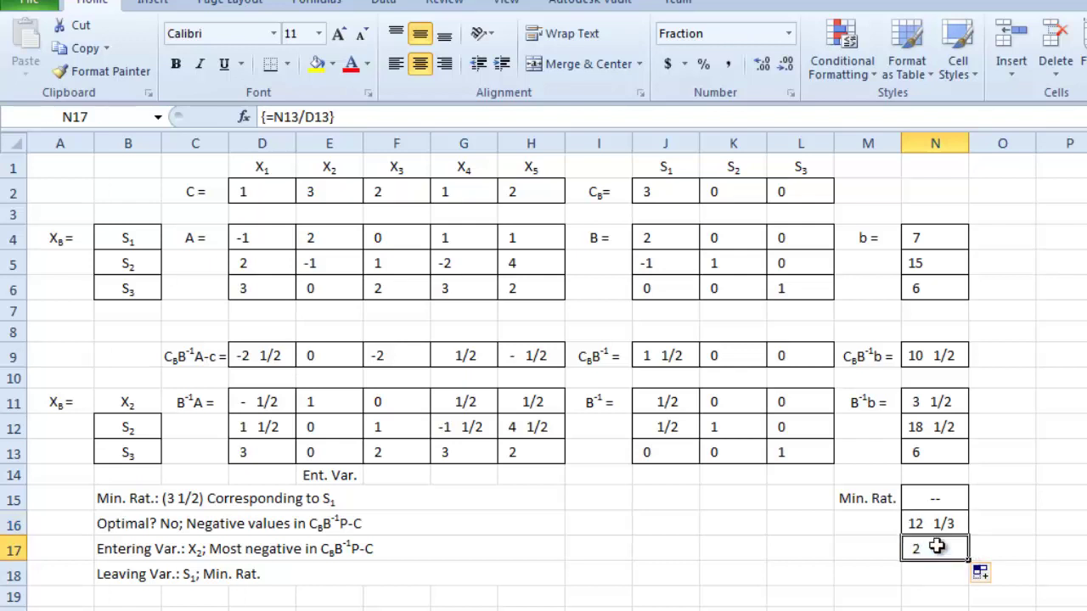
Update the notes in B15:B18 to minimum ratio (2) corresponding to S₃, entering variable X₁ and leaving variable S₃.
left_click(148, 455)
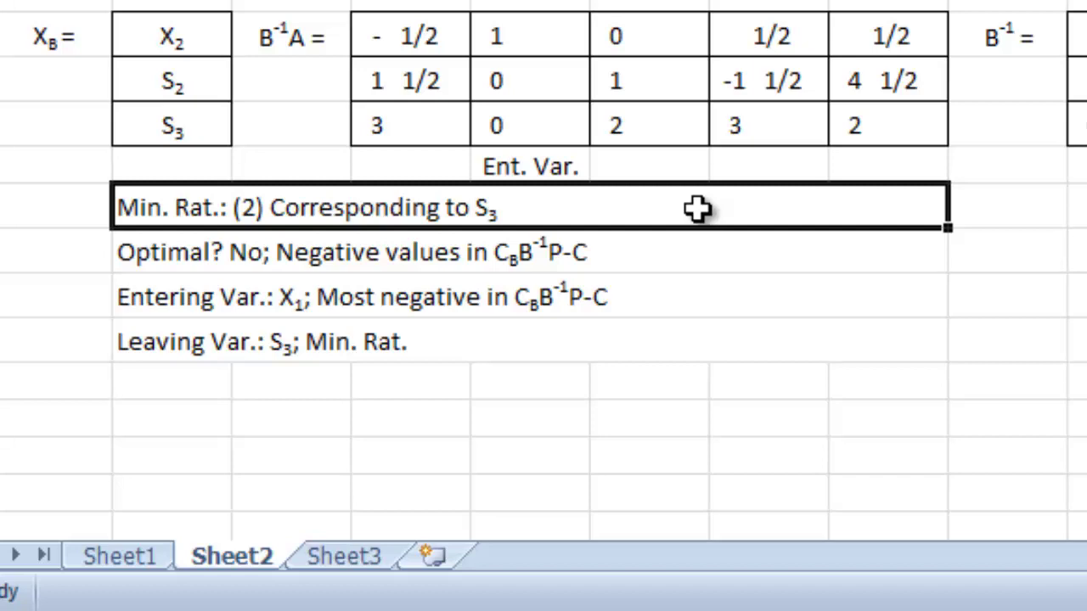
left_click(709, 259)
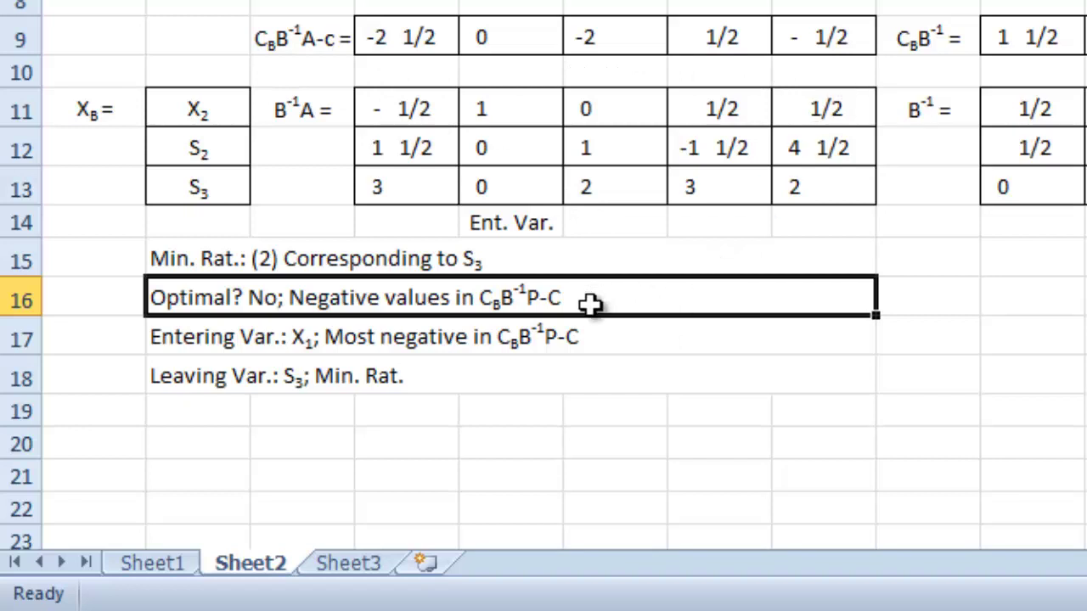
left_click(609, 350)
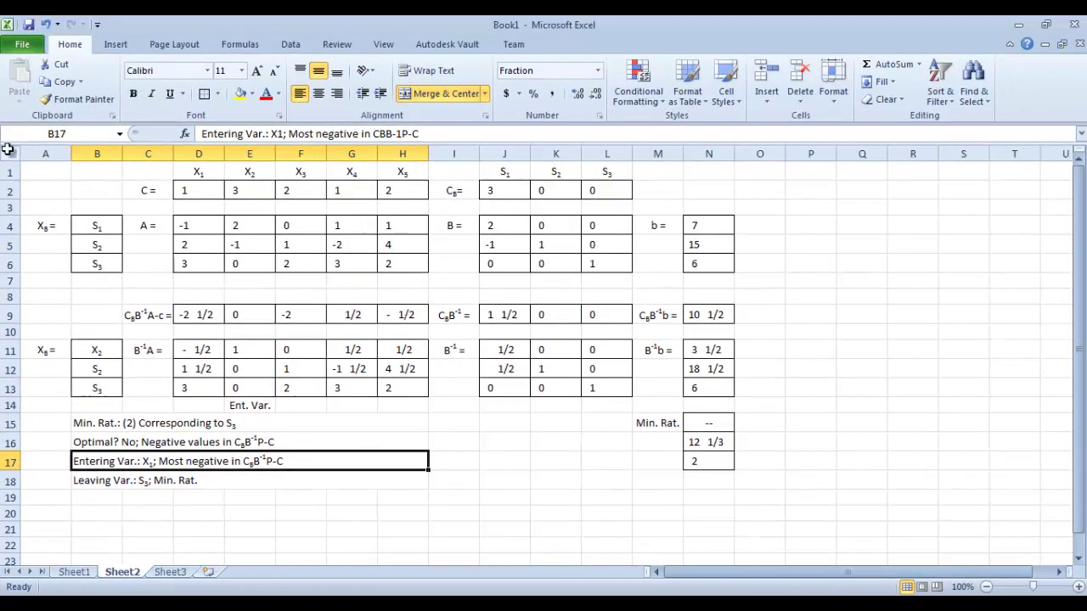
Copy the whole of Sheet2 onto Sheet3 as the base for the next iteration.
left_click(6, 151)
key("ctrl+c")
left_click(174, 572)
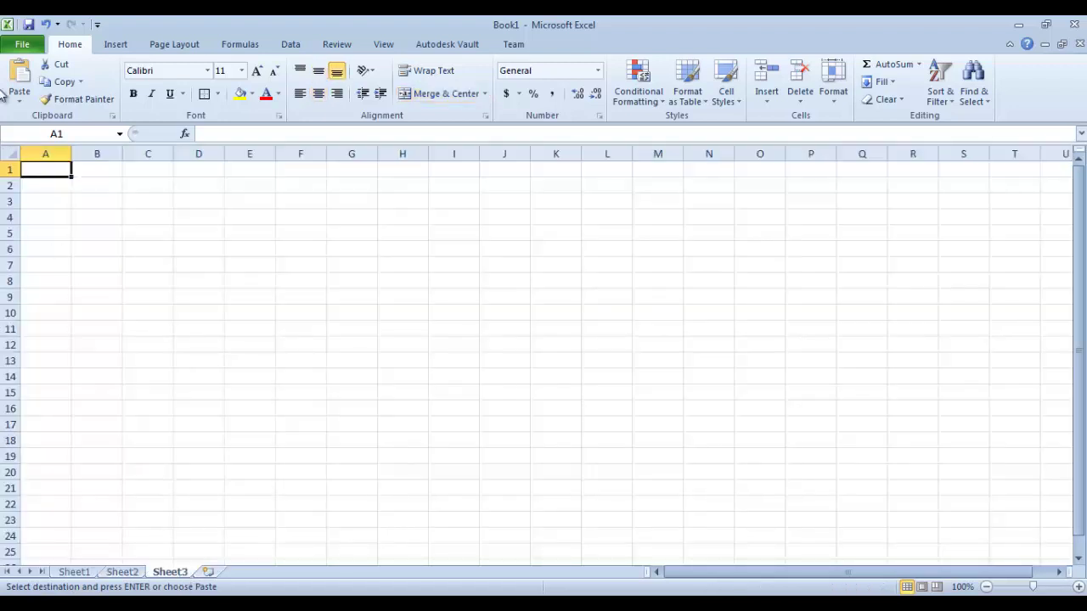
left_click(10, 155)
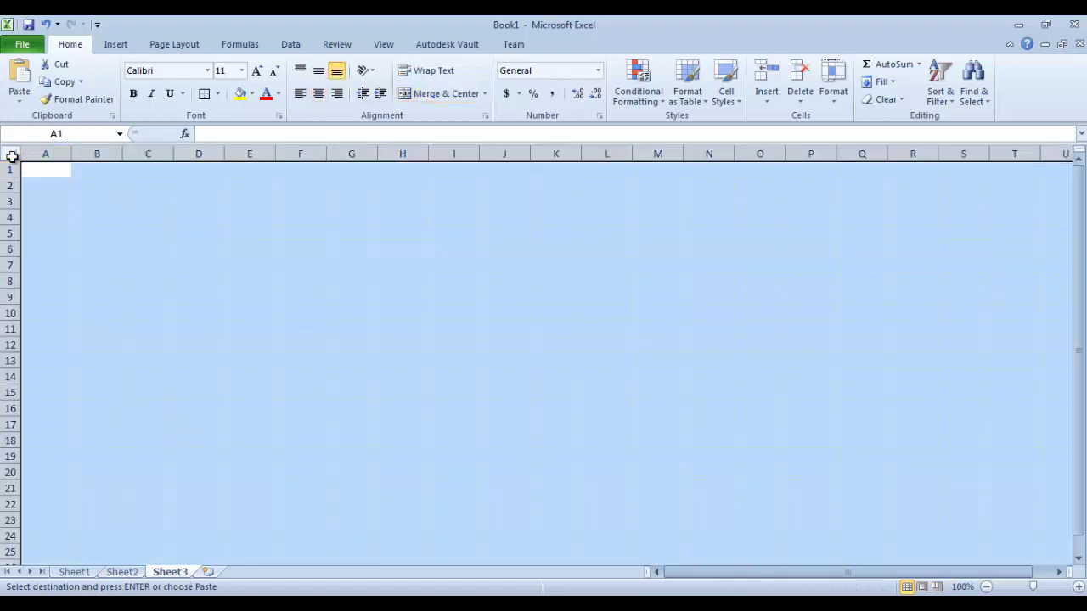
key("ctrl+v")
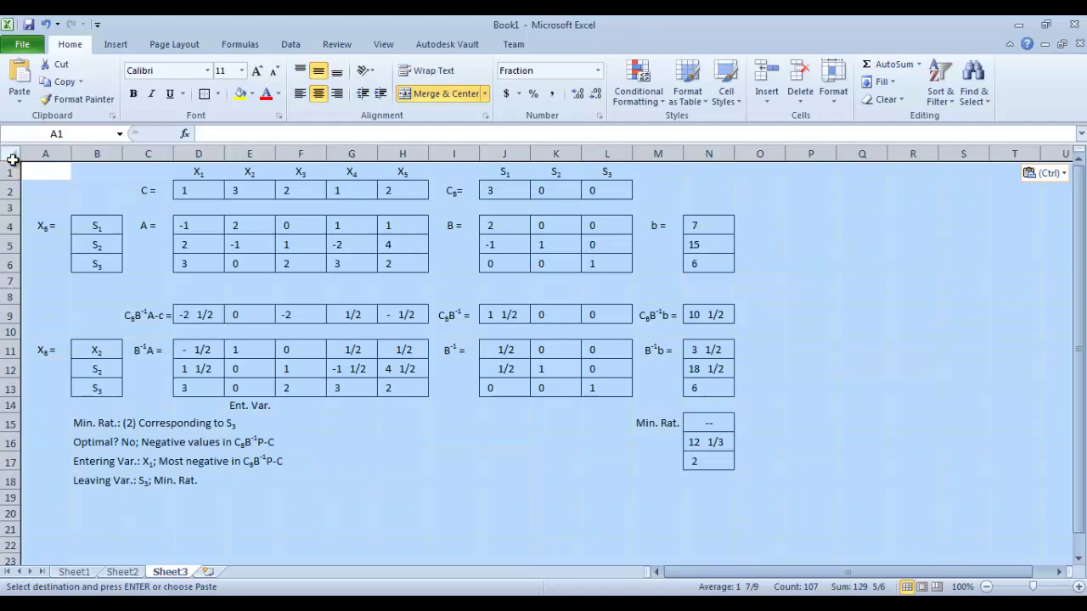
left_click(331, 422)
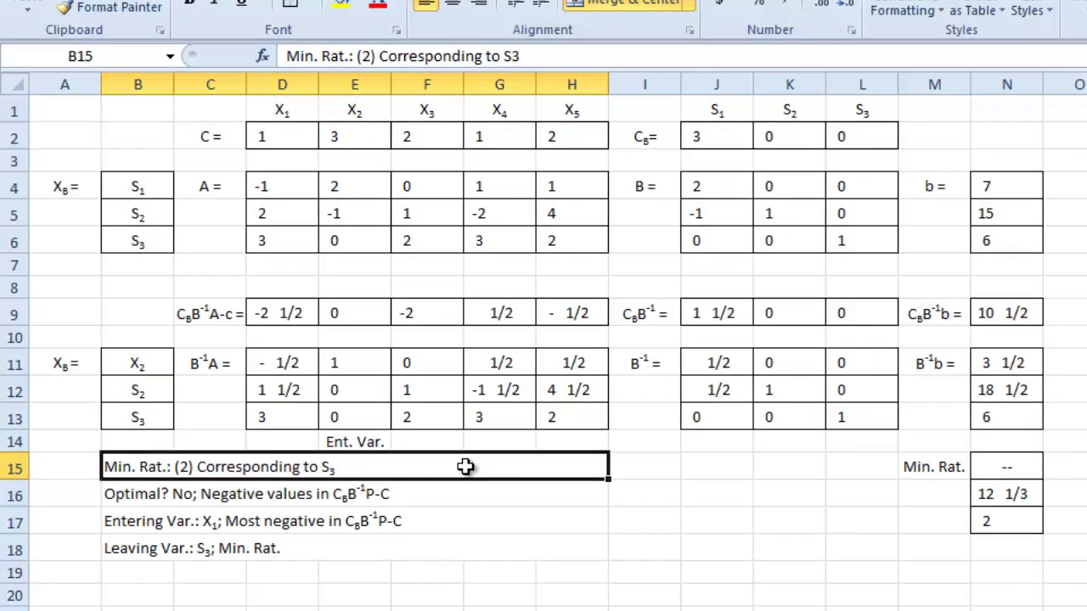
On Sheet3, clear the minimum ratios in N15:N17 and copy the entering variable X₁'s column D2:D6 over S₃'s column L2:L6.
left_click_drag(985, 466, 1001, 519)
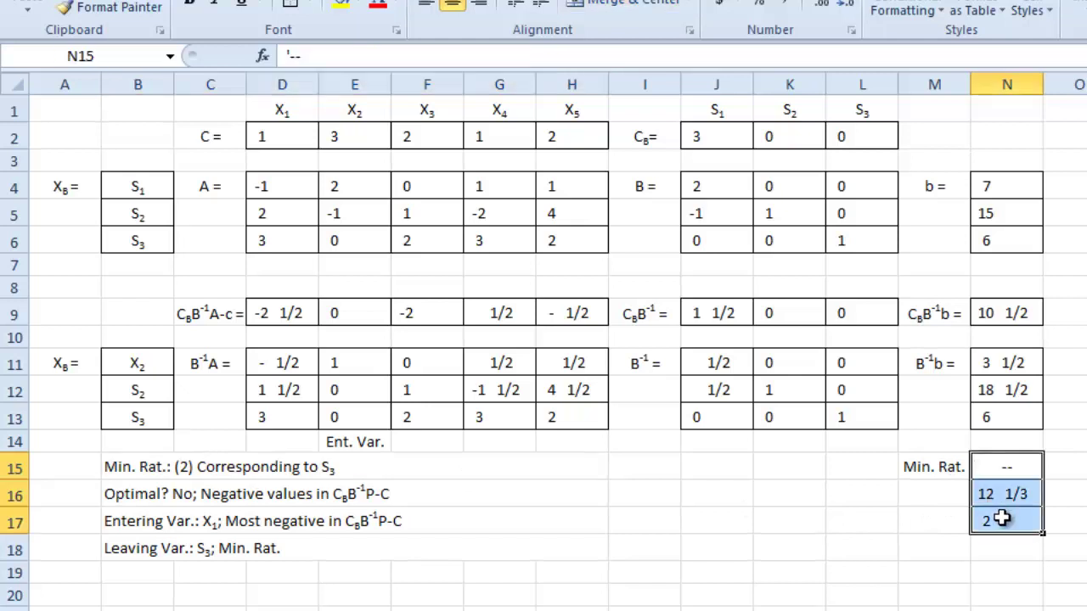
key("Delete")
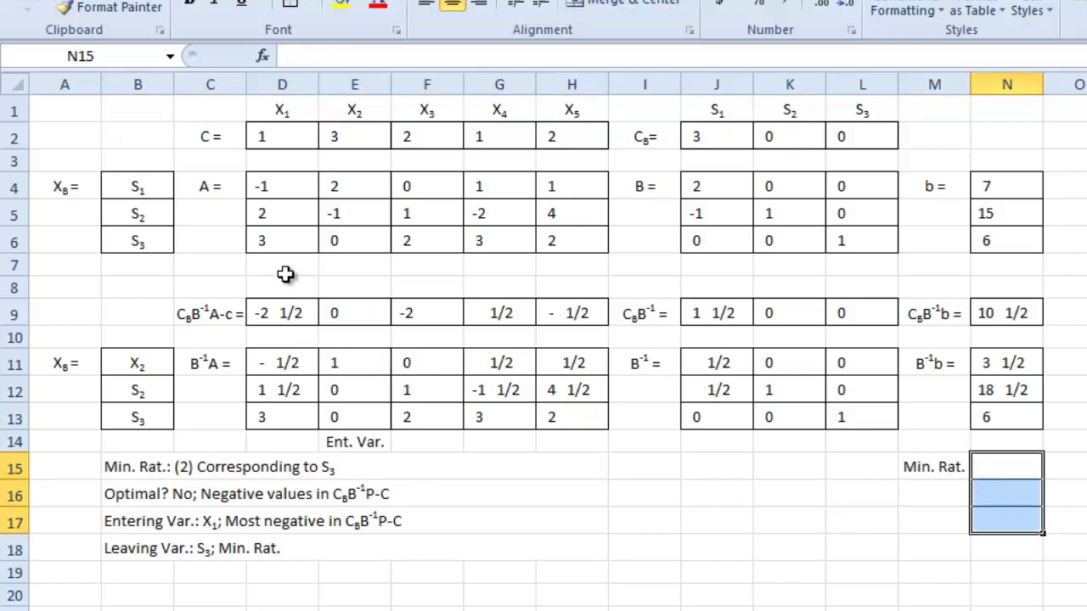
left_click_drag(299, 137, 302, 229)
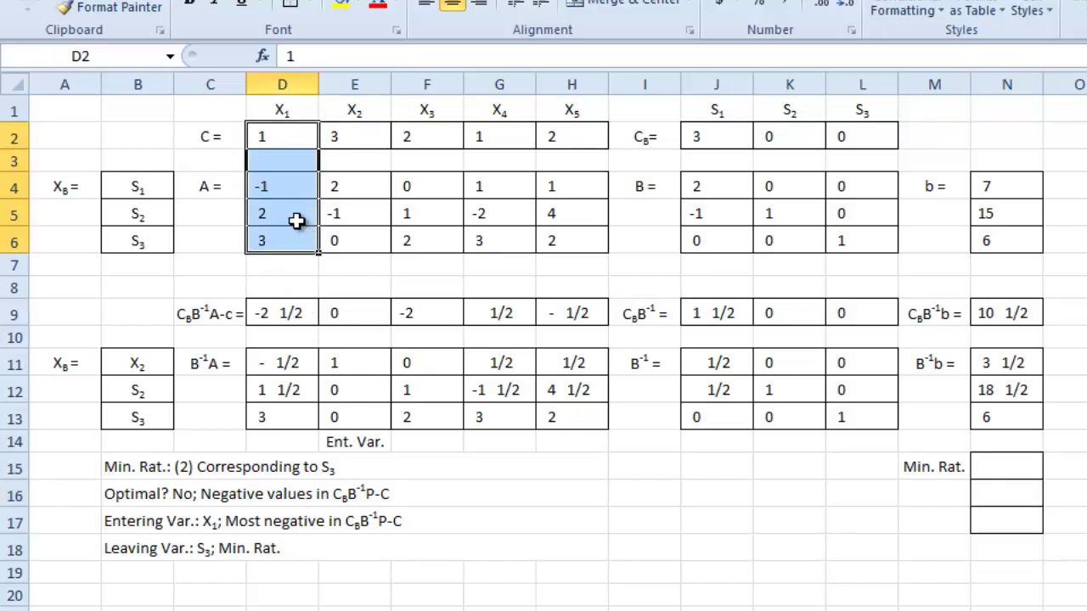
key("ctrl+c")
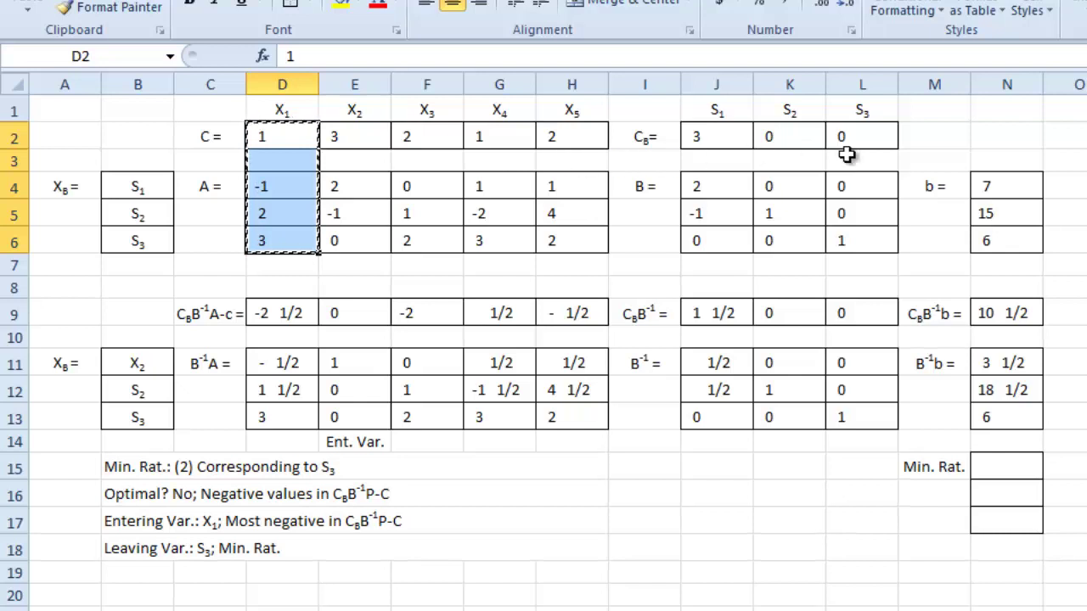
left_click_drag(847, 138, 866, 244)
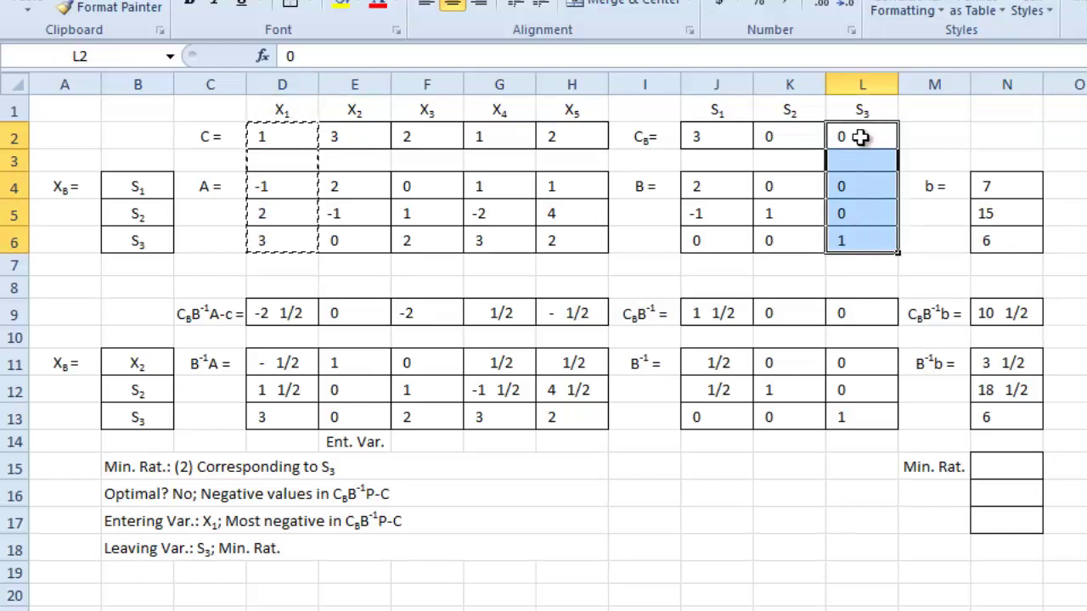
key("ctrl+v")
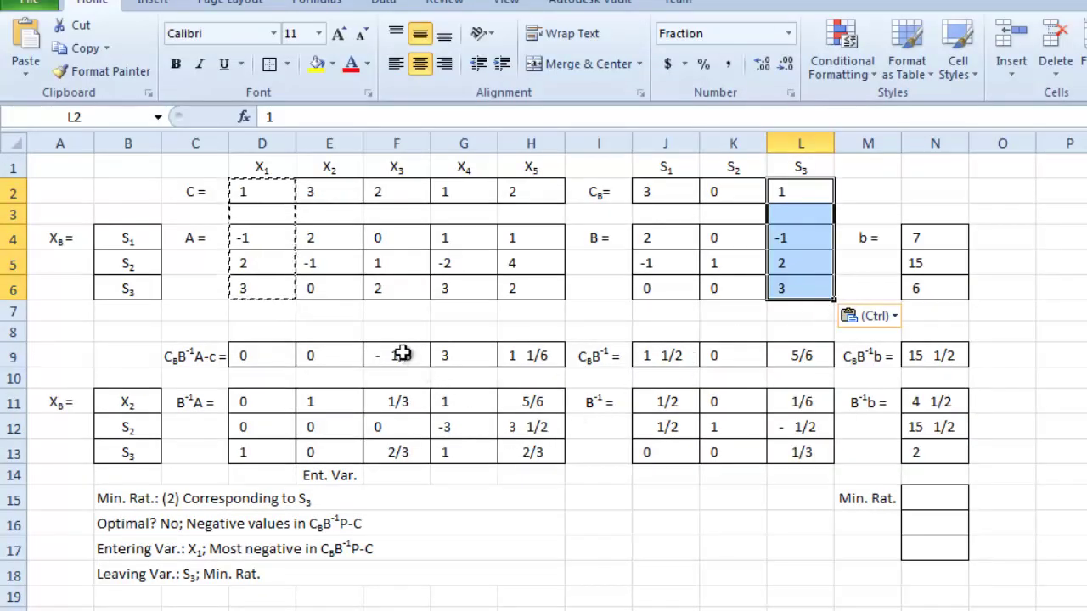
Enter the array formula =N11/F11 in N15 and fill it down to N17 for the minimum ratios of entering variable X₃.
left_click(407, 180)
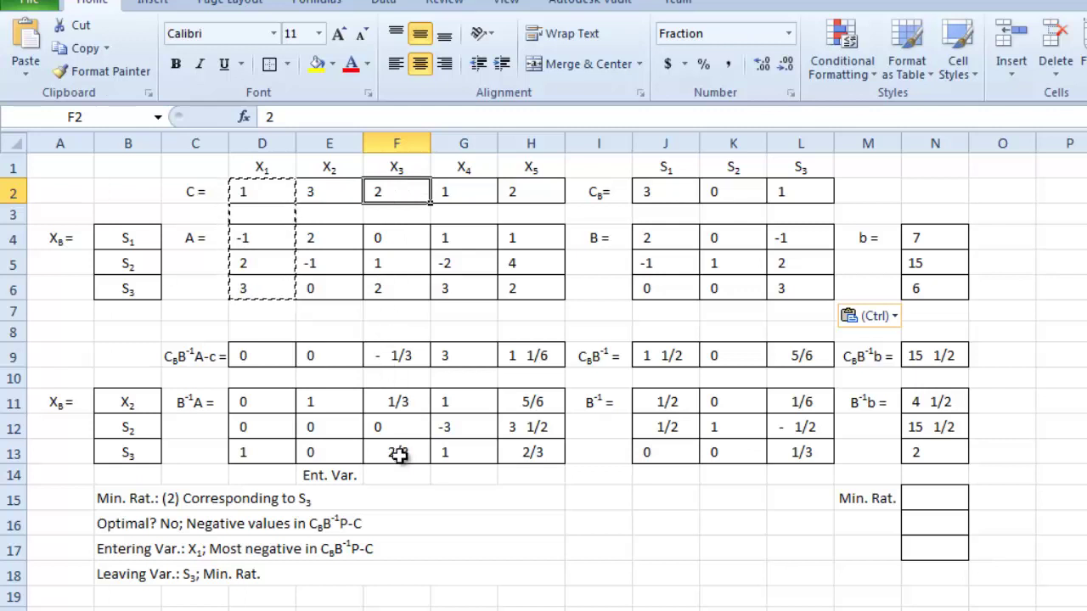
left_click(917, 501)
type("=")
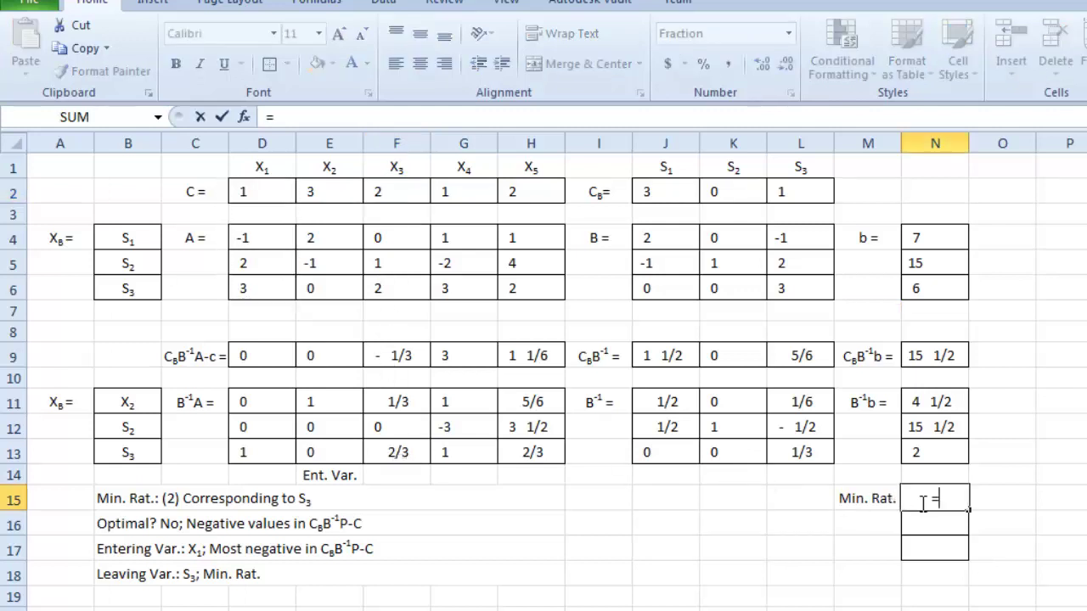
left_click(942, 403)
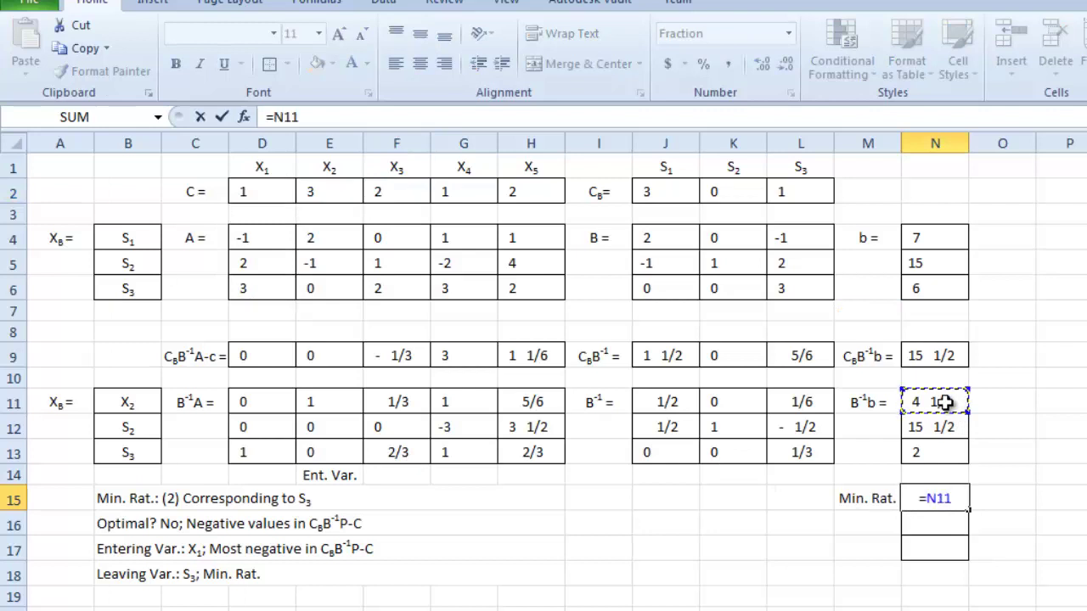
type("/")
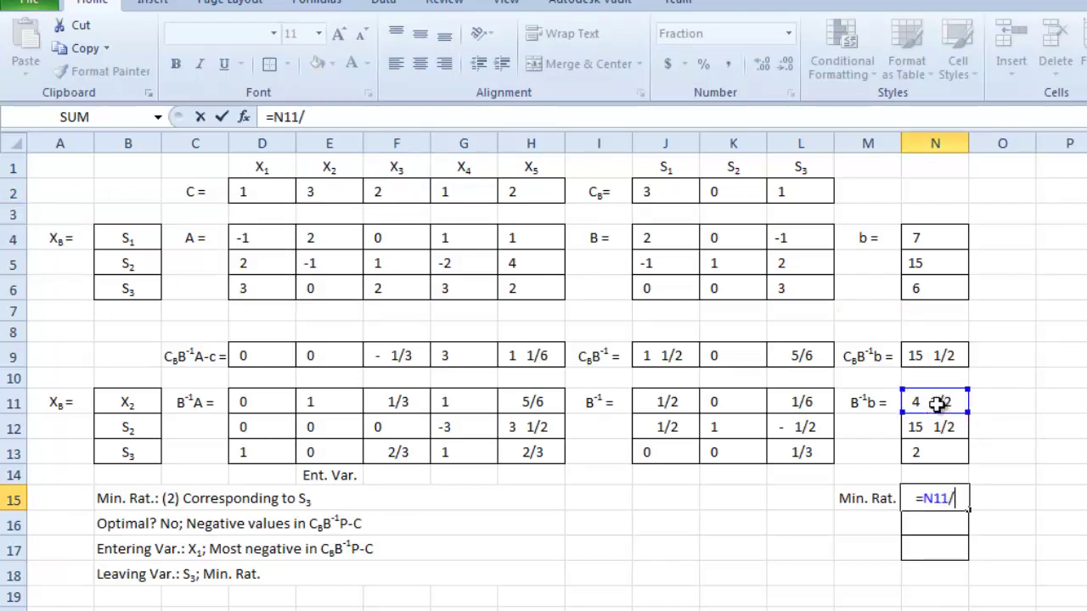
left_click(413, 405)
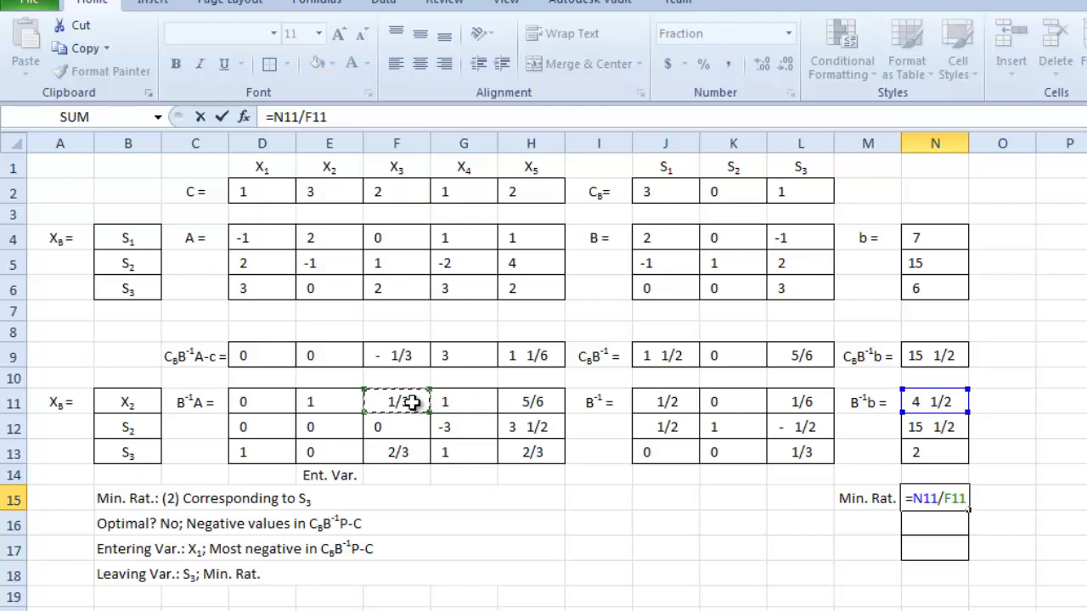
key("ctrl+shift+Return")
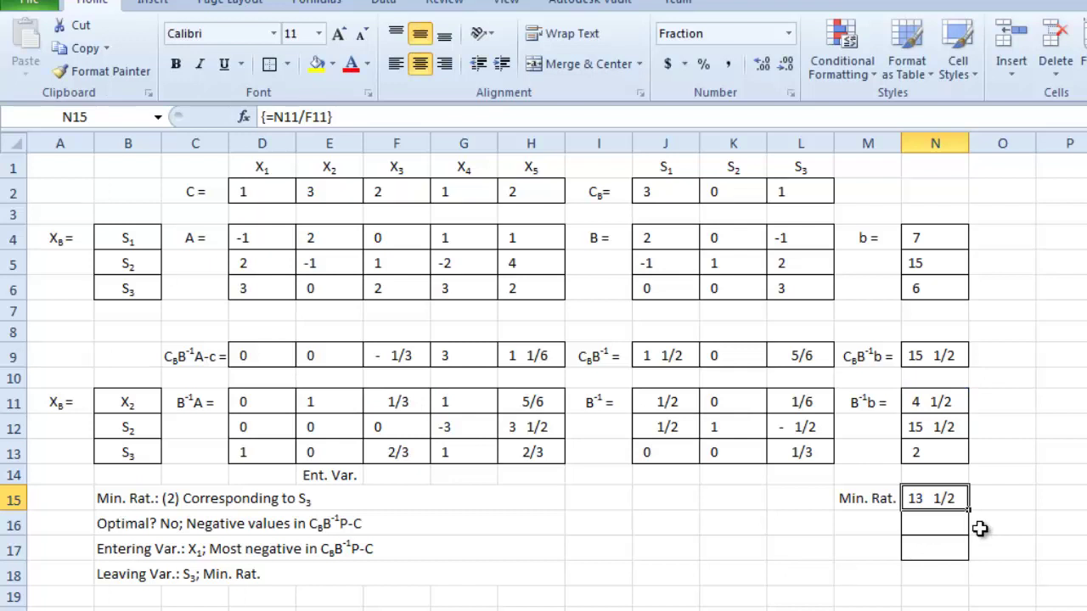
left_click_drag(969, 510, 973, 559)
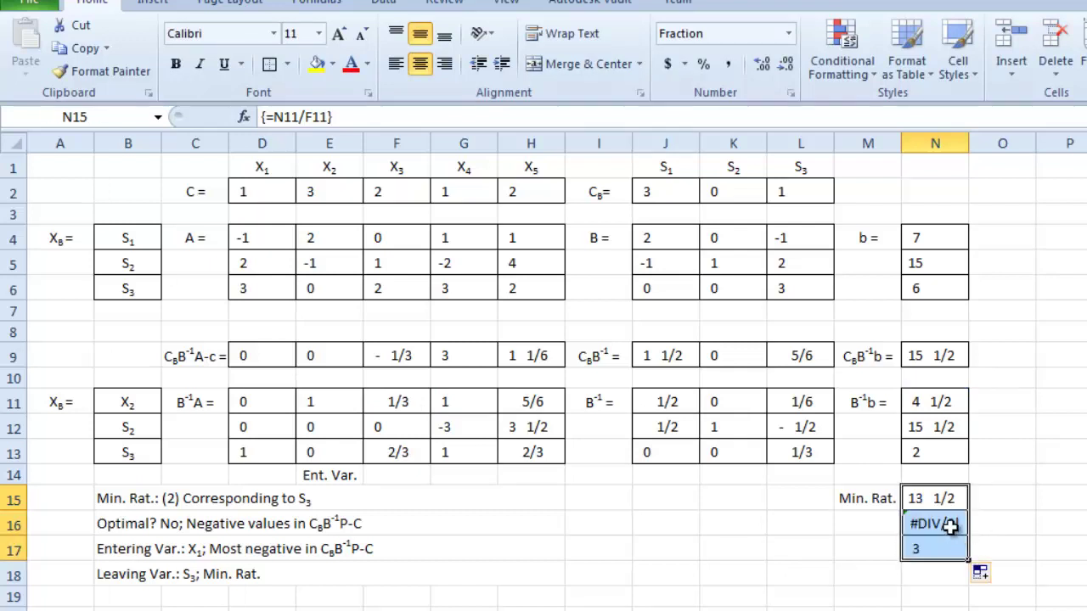
Replace the S₂ row's ratio in N16 with the text "--".
left_click(949, 527)
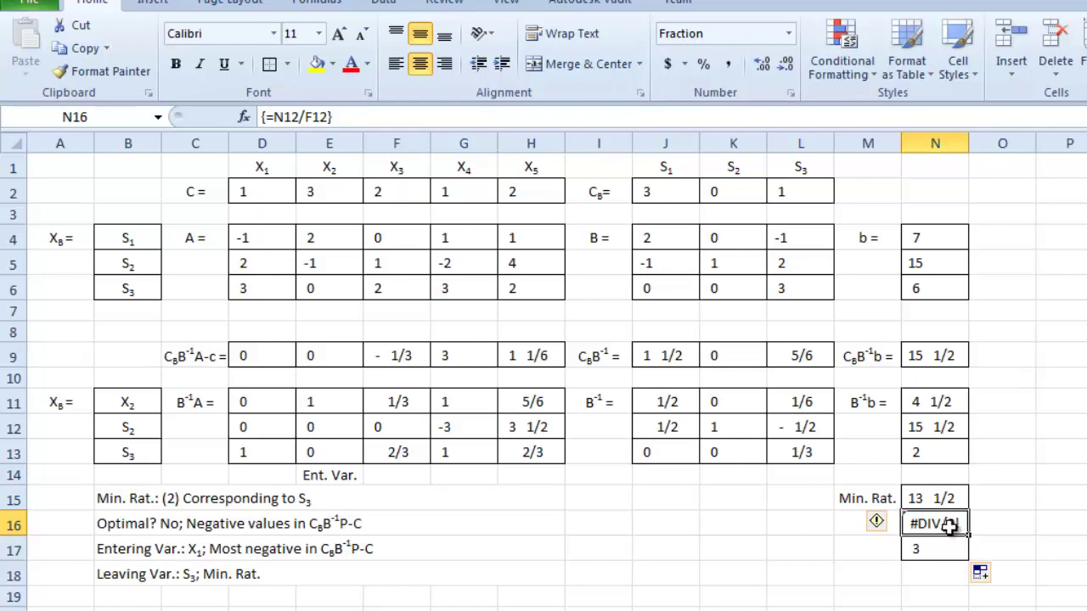
type("--")
key("Return")
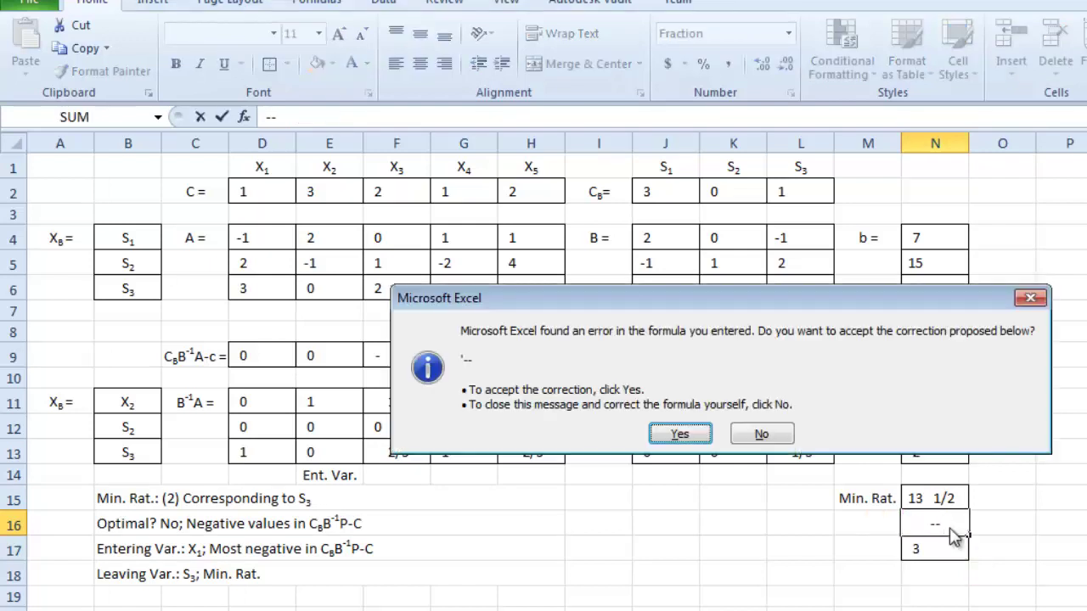
key("Return")
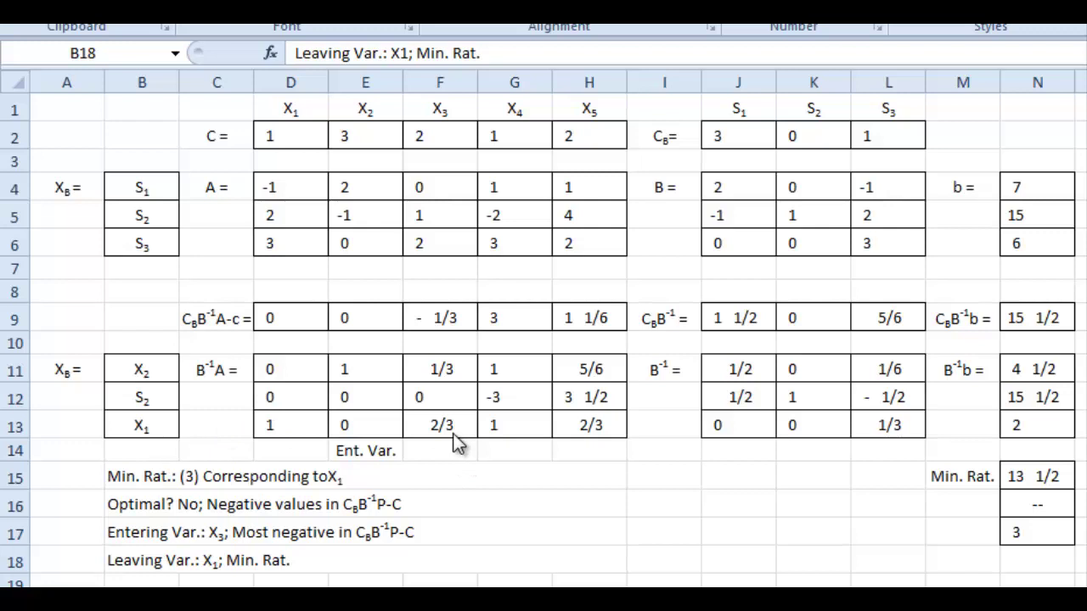
Copy the whole current iteration sheet onto the next blank sheet, starting at A1.
left_click(17, 81)
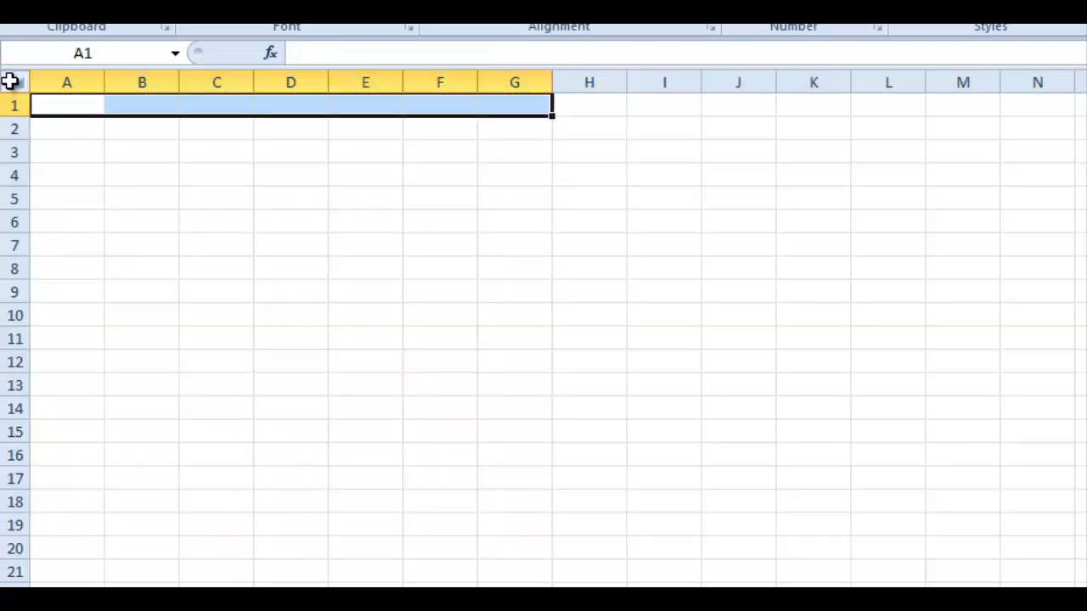
left_click(9, 82)
key("ctrl+v")
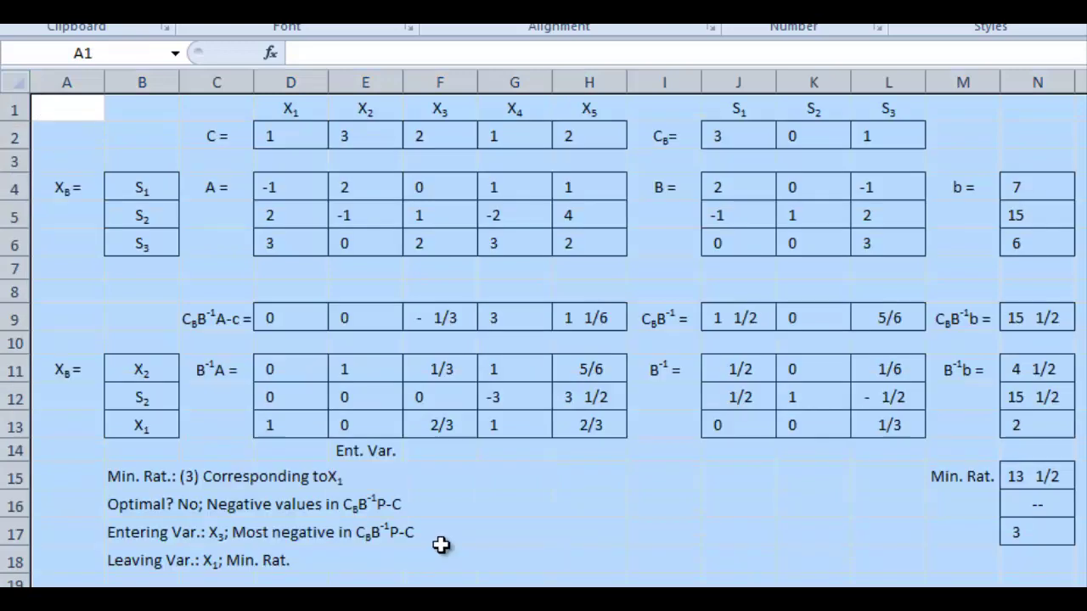
Clear the minimum ratios in N15:N17 on the copied sheet.
left_click(1046, 471)
left_click_drag(1046, 471, 1049, 527)
key("Delete")
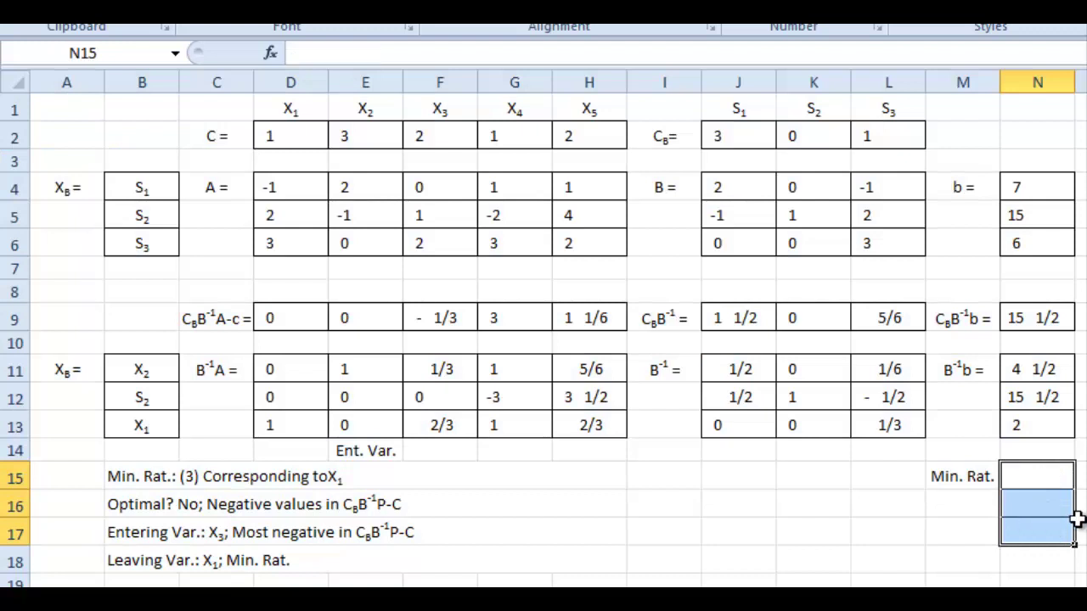
key("ctrl+Home")
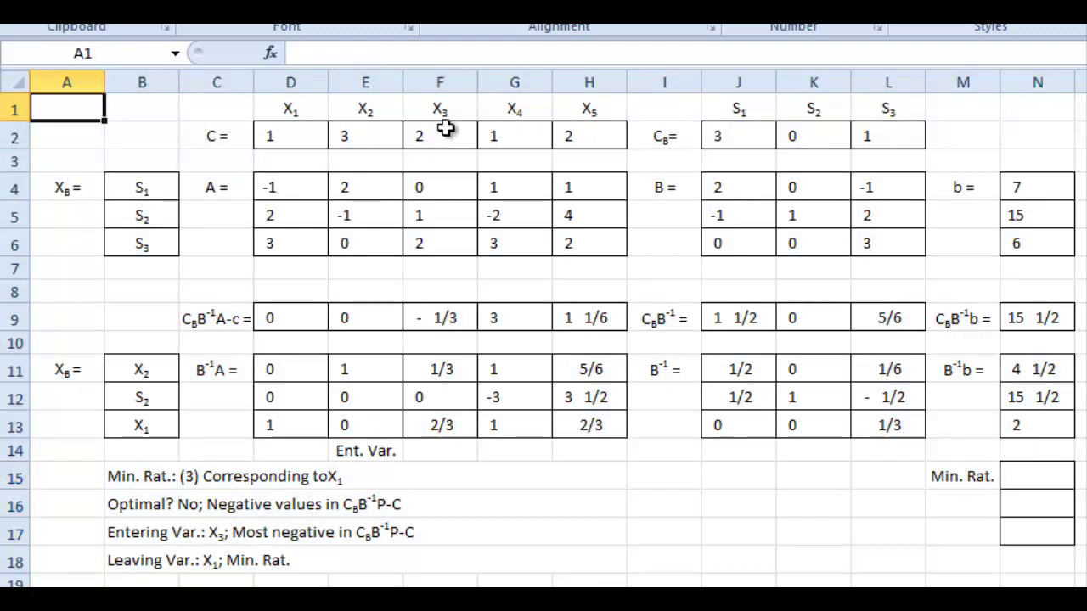
Copy the entering variable X₃'s column F2:F6 over the third basis column L2:L6.
left_click_drag(444, 127, 447, 238)
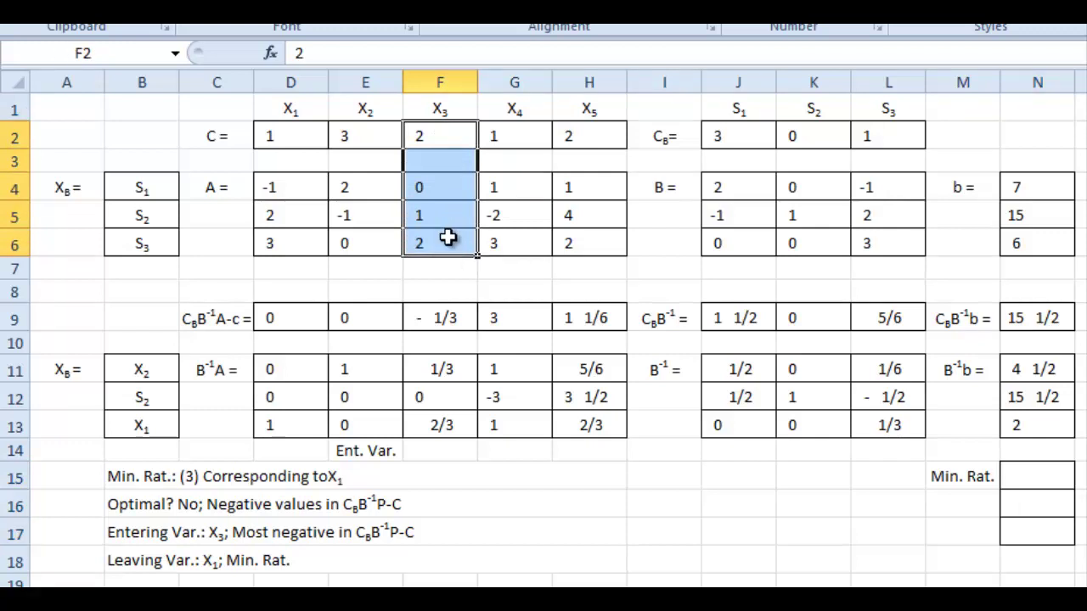
key("ctrl+c")
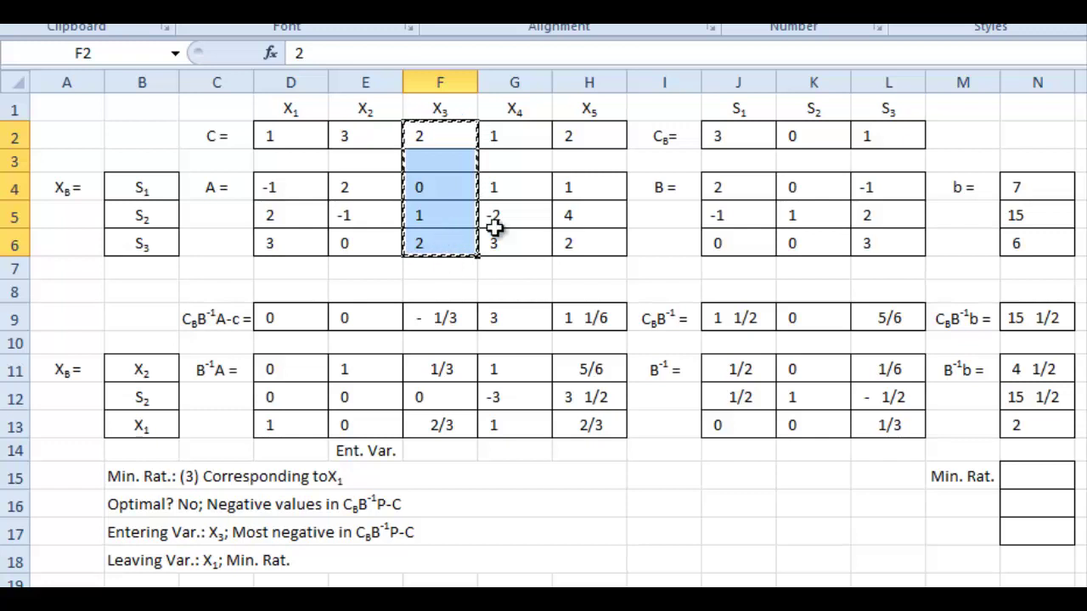
left_click_drag(896, 137, 903, 240)
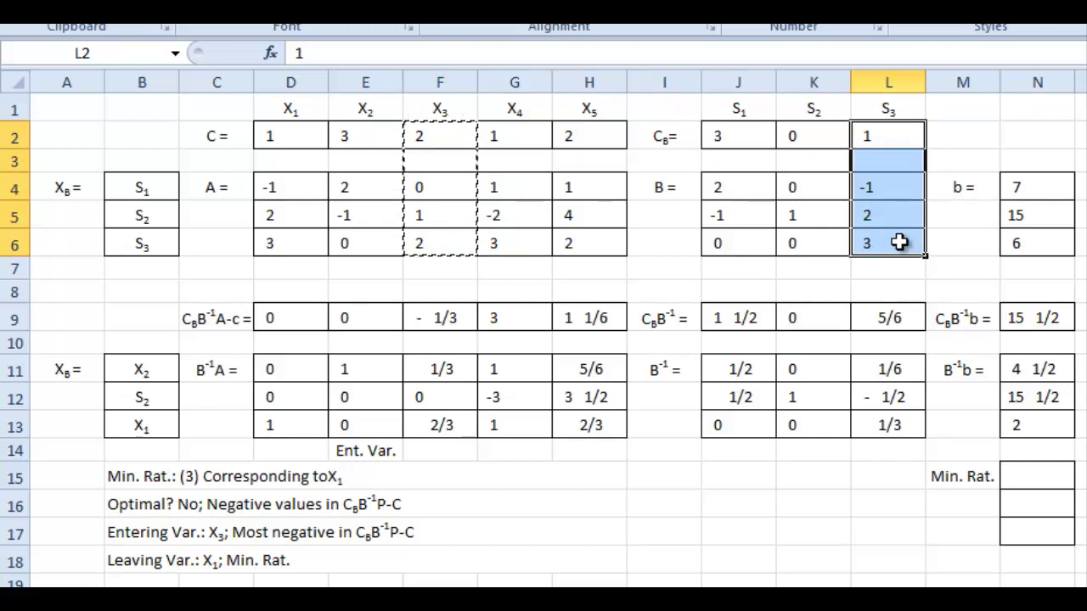
key("ctrl+v")
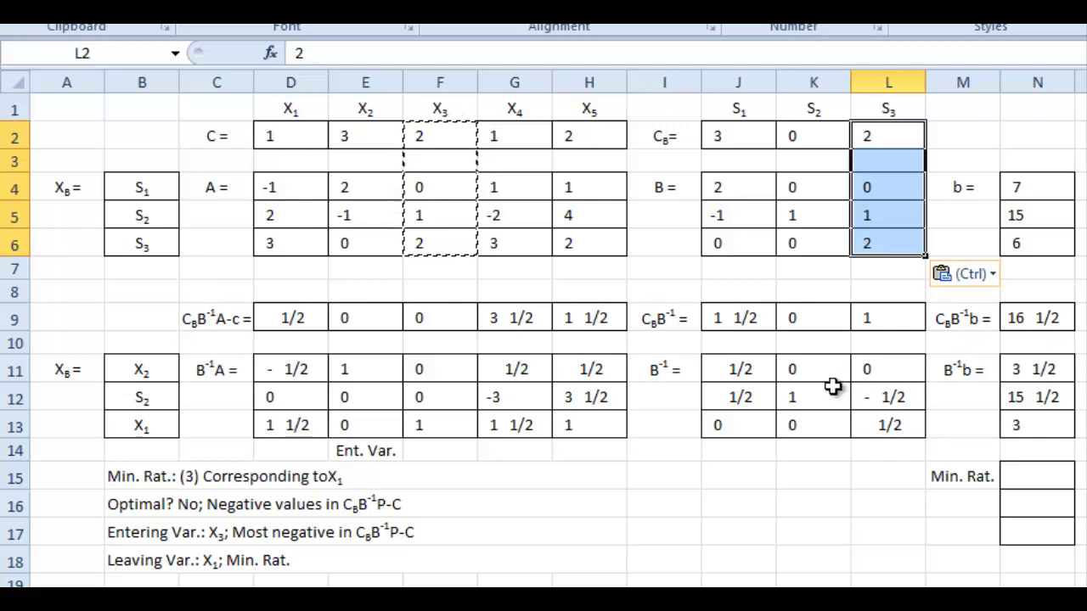
Replace the leaving variable's label in B13 with a copy of the X₃ label from F1.
left_click(149, 425)
left_click(440, 108)
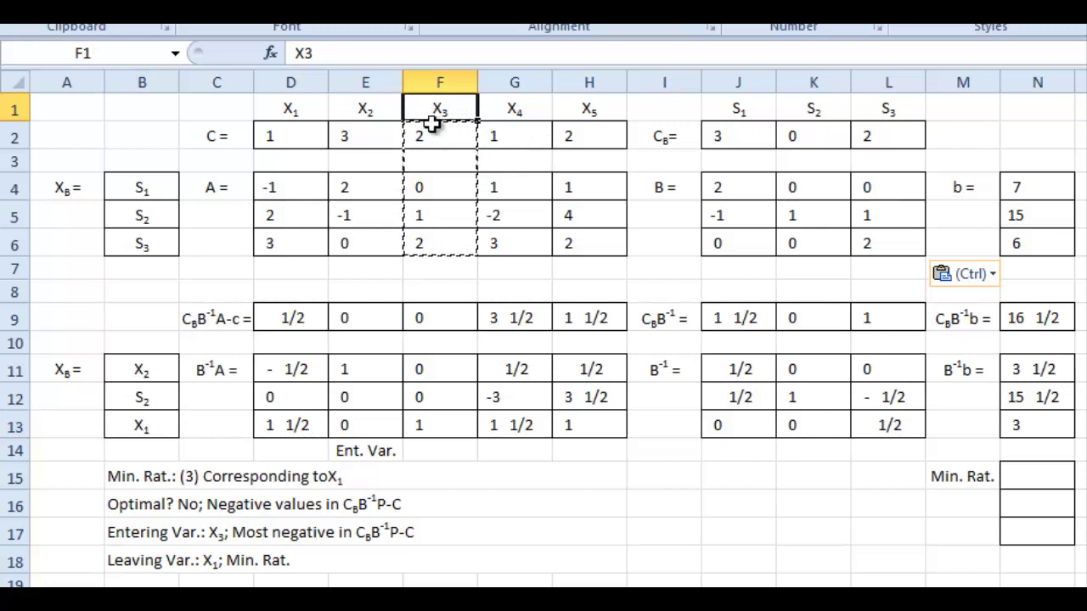
key("ctrl+c")
left_click(169, 418)
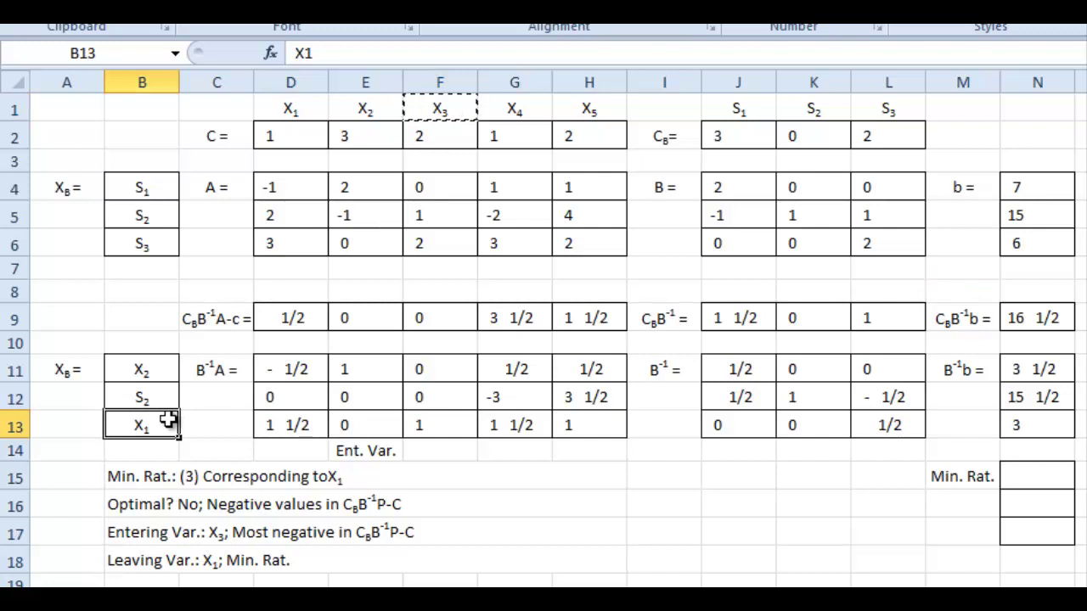
key("ctrl+v")
key("Escape")
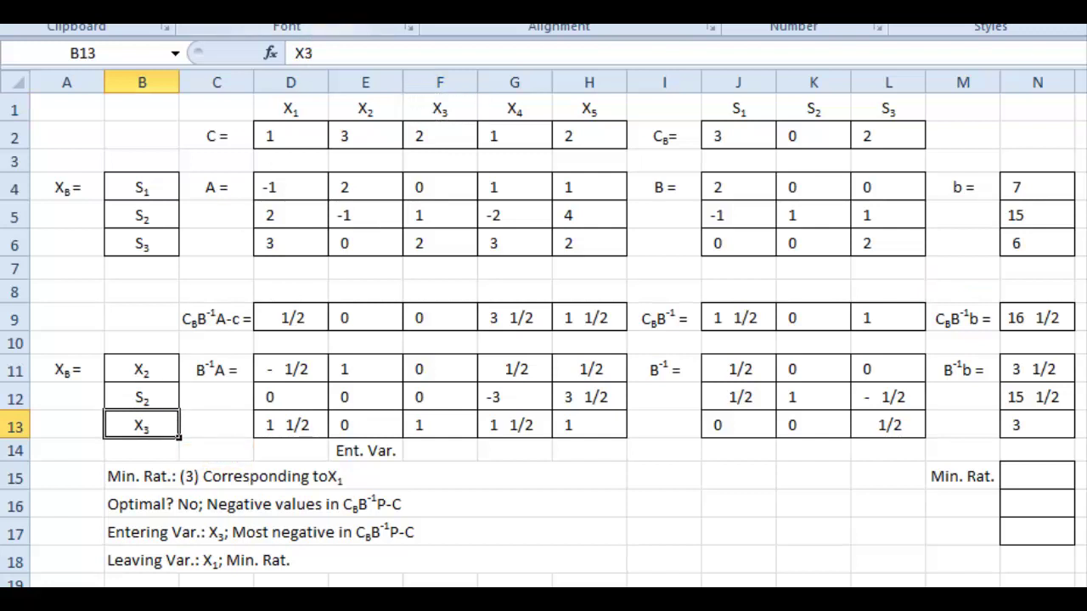